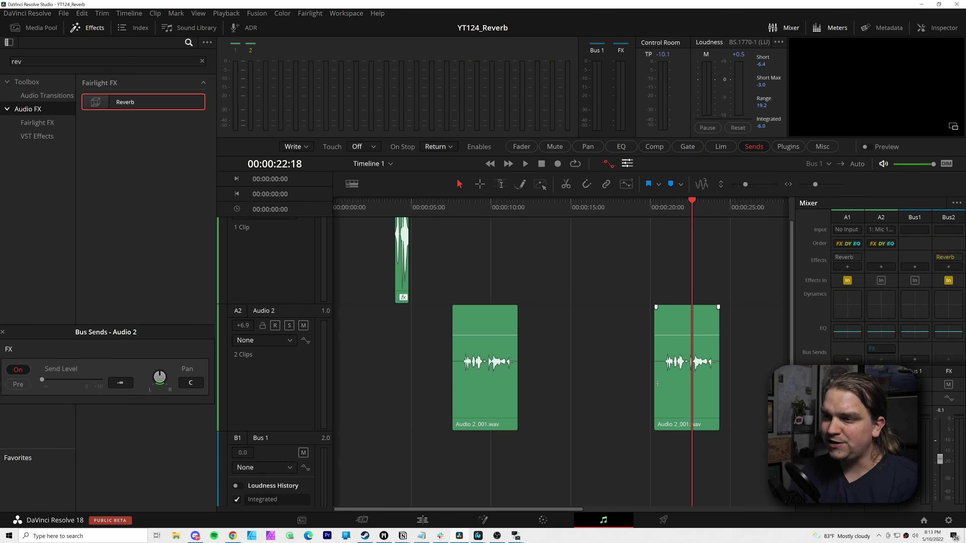
Play the Audio 2 clip to hear it before adding an effect
{"action": "scroll", "coordinate": [703, 411], "scroll_direction": "right", "scroll_amount": 3}
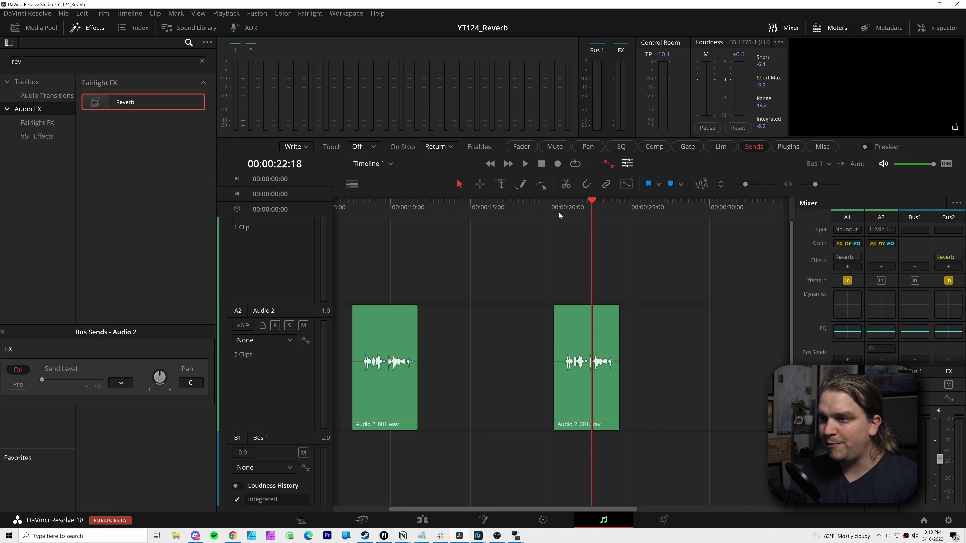
{"action": "key", "text": "space"}
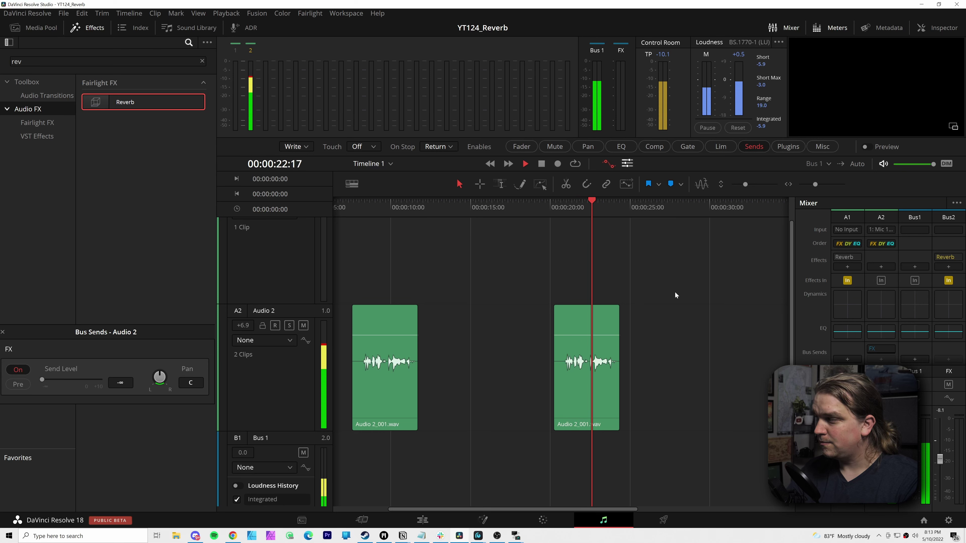
{"action": "key", "text": "space"}
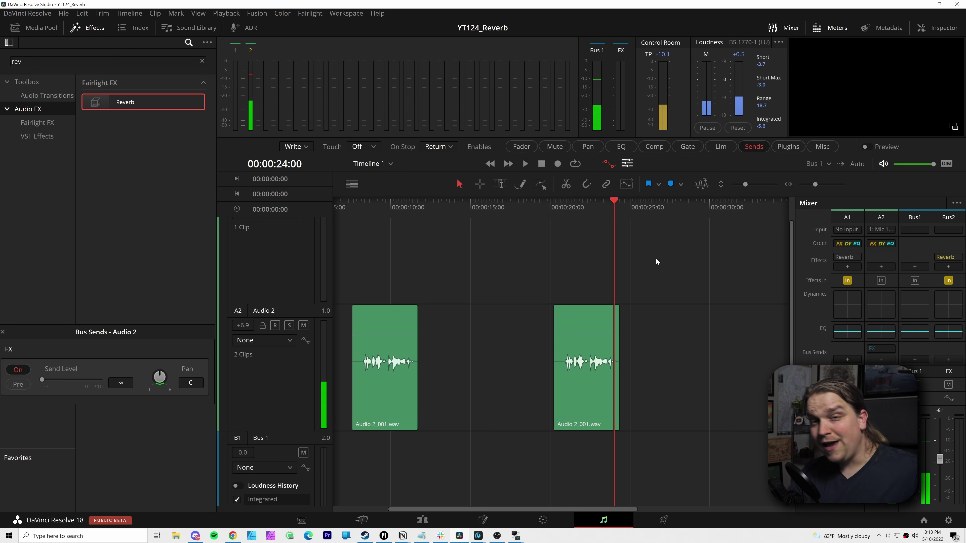
Apply Reverb to the second Audio 2 clip with the cath2 preset, Dry/Wet about 50
{"action": "left_click", "coordinate": [572, 388]}
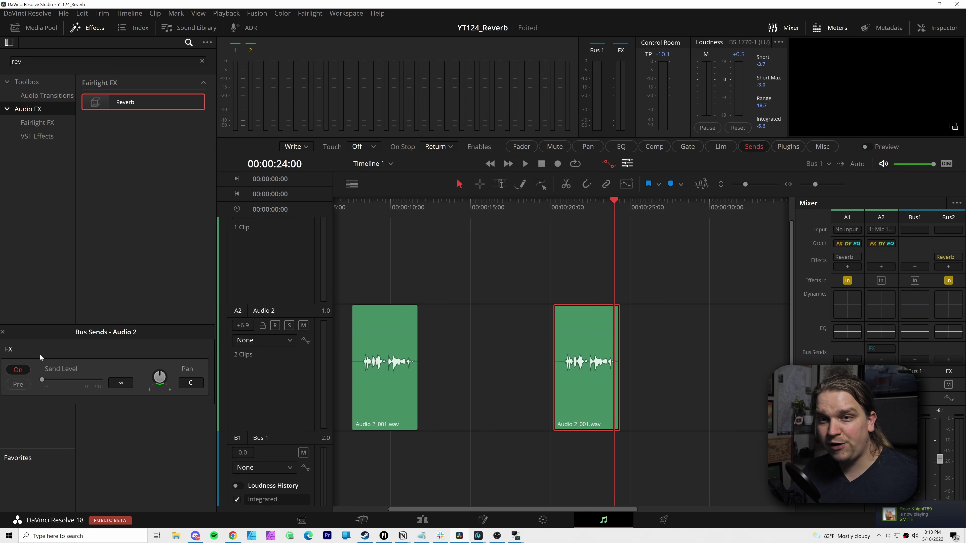
{"action": "left_click_drag", "start_coordinate": [118, 102], "coordinate": [598, 404]}
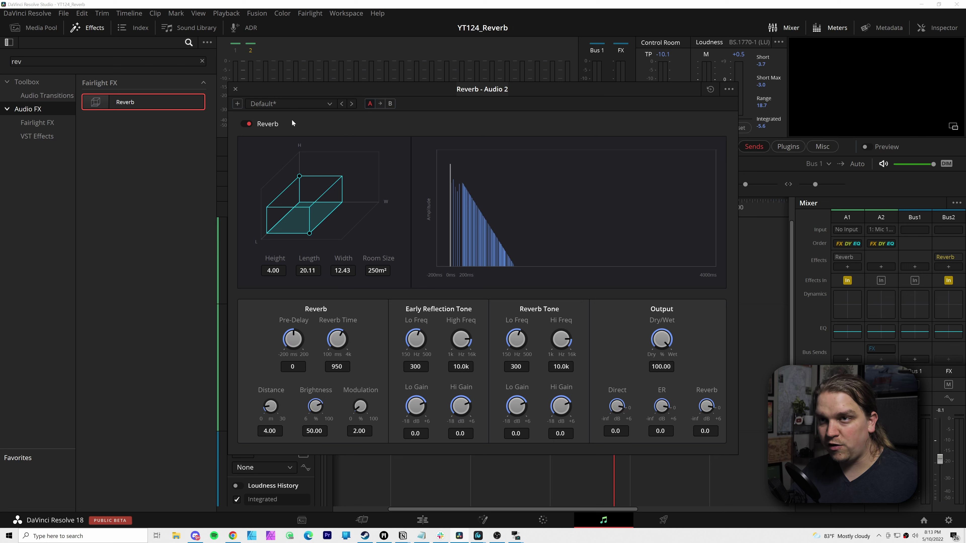
{"action": "left_click", "coordinate": [272, 105]}
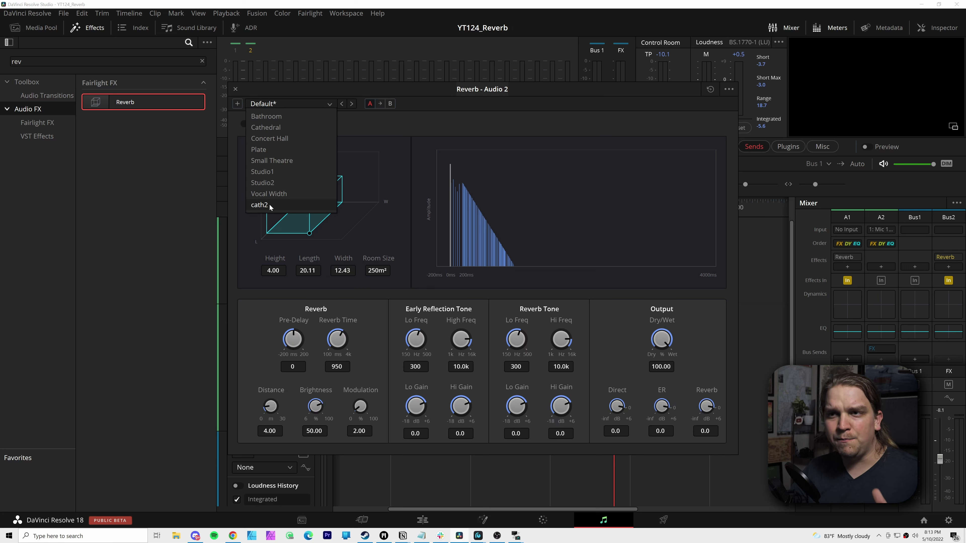
{"action": "left_click", "coordinate": [261, 205]}
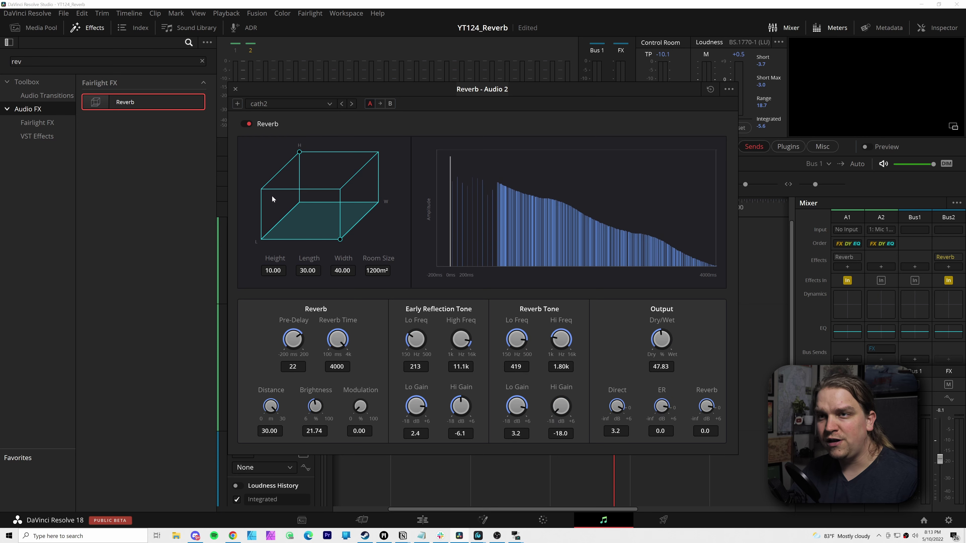
{"action": "left_click_drag", "start_coordinate": [283, 90], "coordinate": [116, 52]}
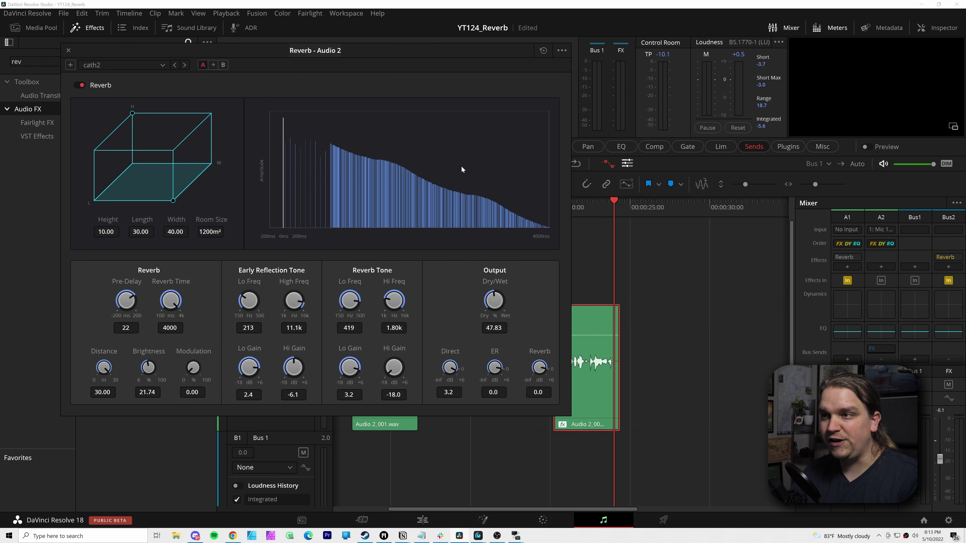
Play the clip again to compare the reverb mix, then close the Reverb window
{"action": "left_click", "coordinate": [582, 209]}
{"action": "key", "text": "space"}
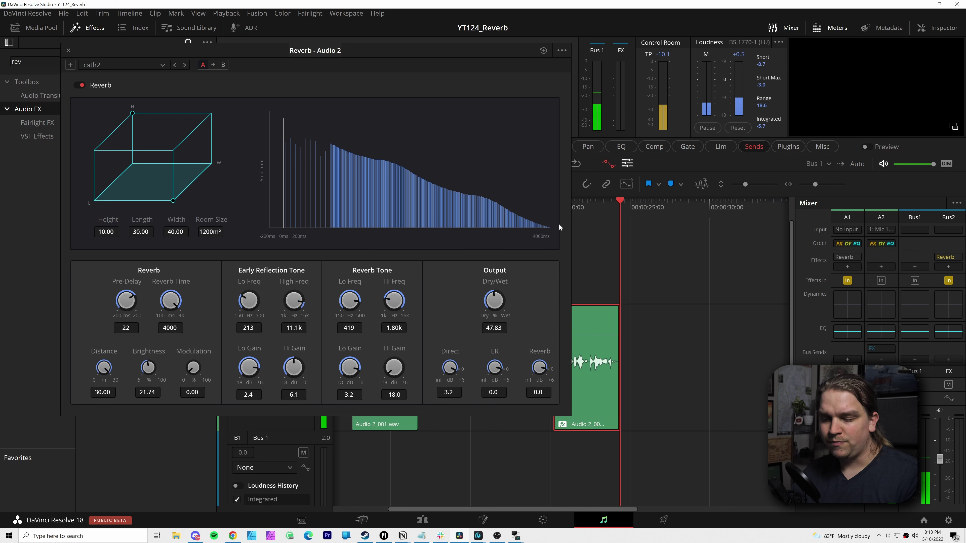
{"action": "key", "text": "space"}
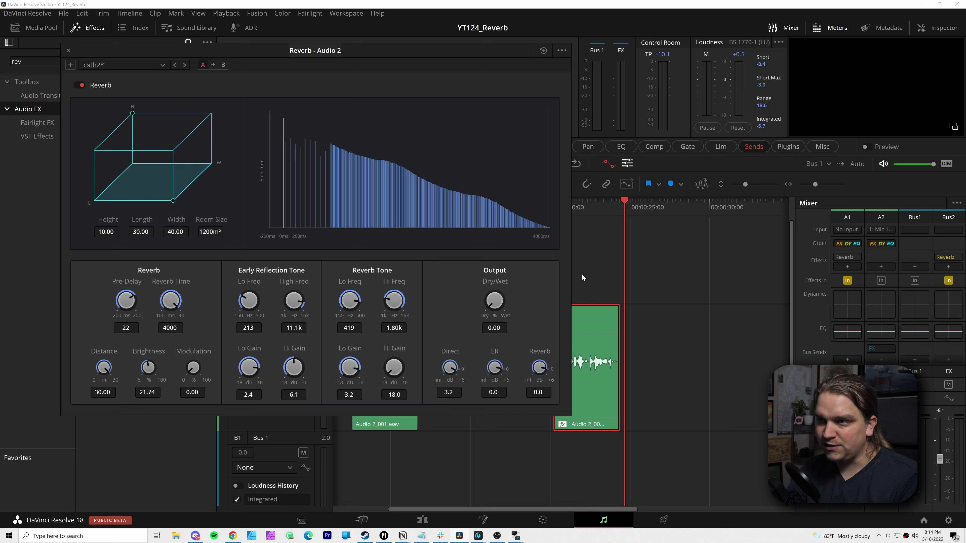
{"action": "key", "text": "space"}
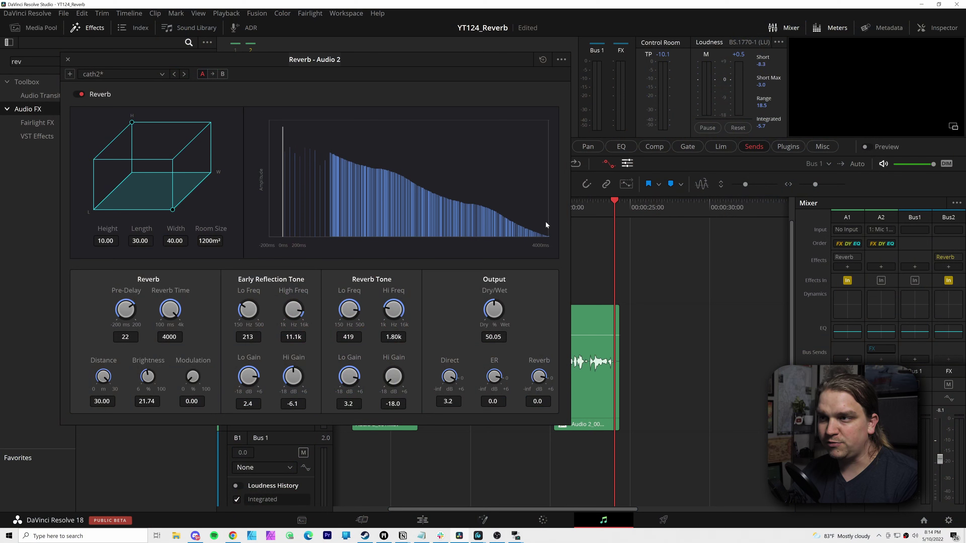
{"action": "left_click", "coordinate": [69, 60]}
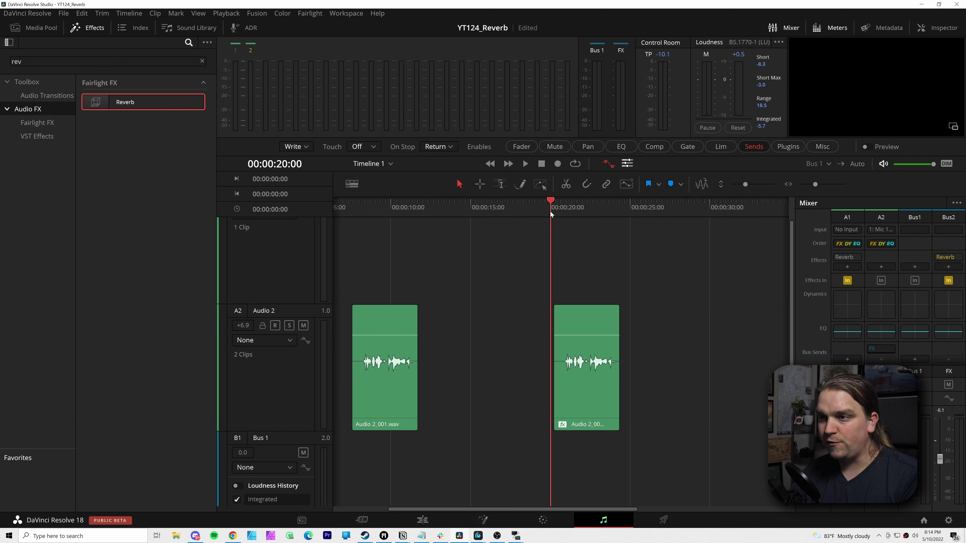
{"action": "key", "text": "space"}
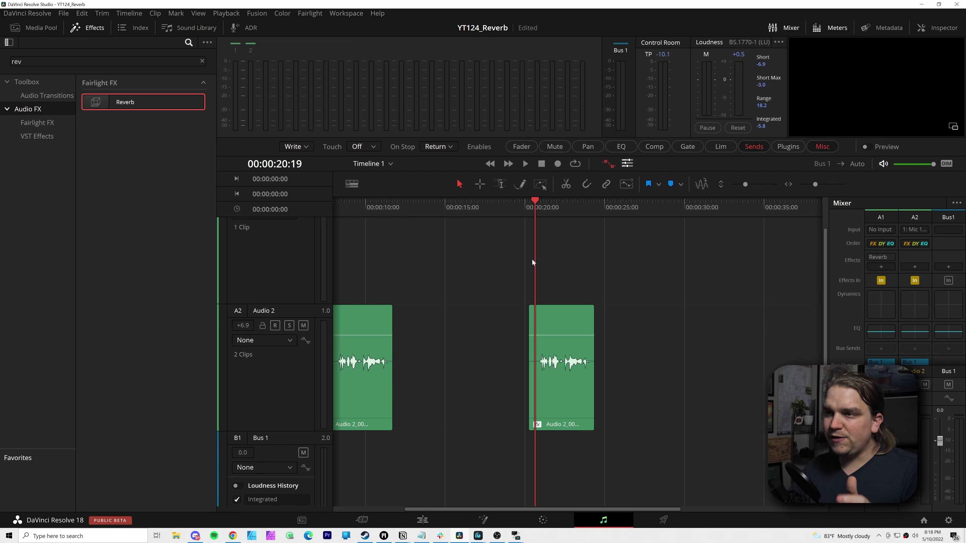
{"action": "left_click_drag", "start_coordinate": [535, 207], "coordinate": [528, 214]}
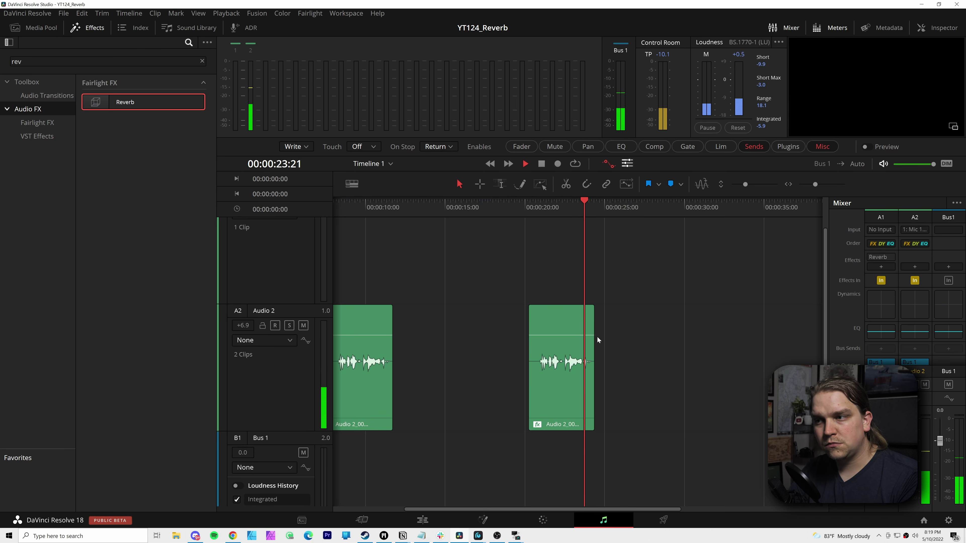
{"action": "key", "text": "space"}
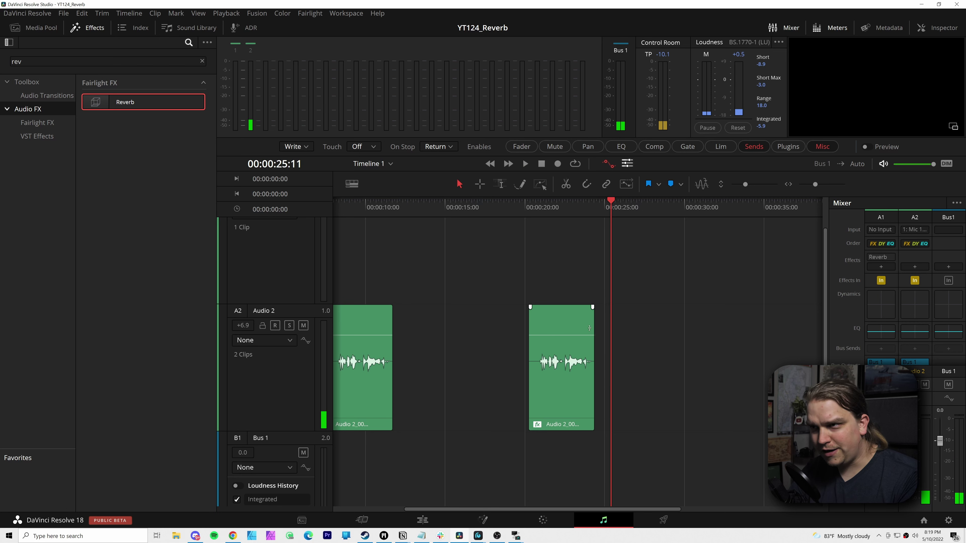
{"action": "key", "text": "space"}
{"action": "left_click", "coordinate": [578, 203]}
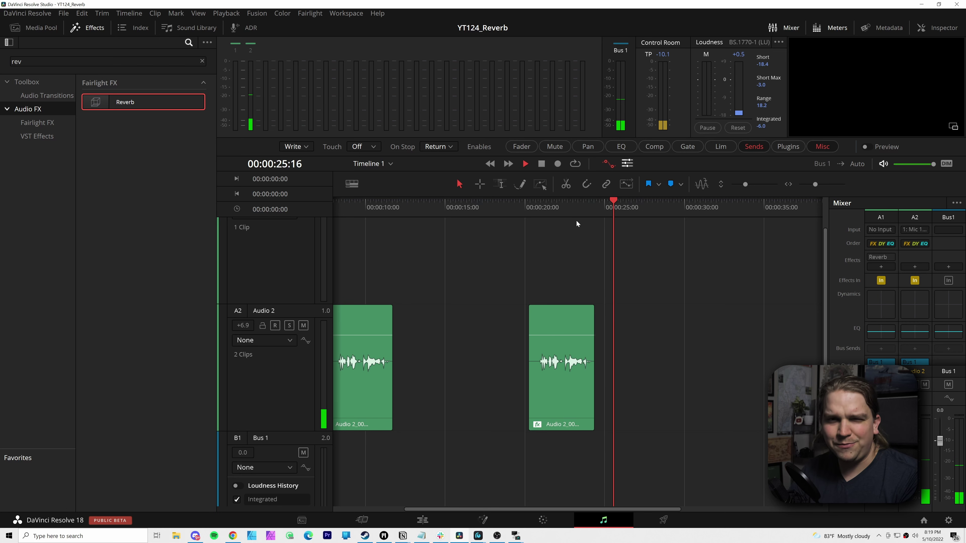
{"action": "key", "text": "space"}
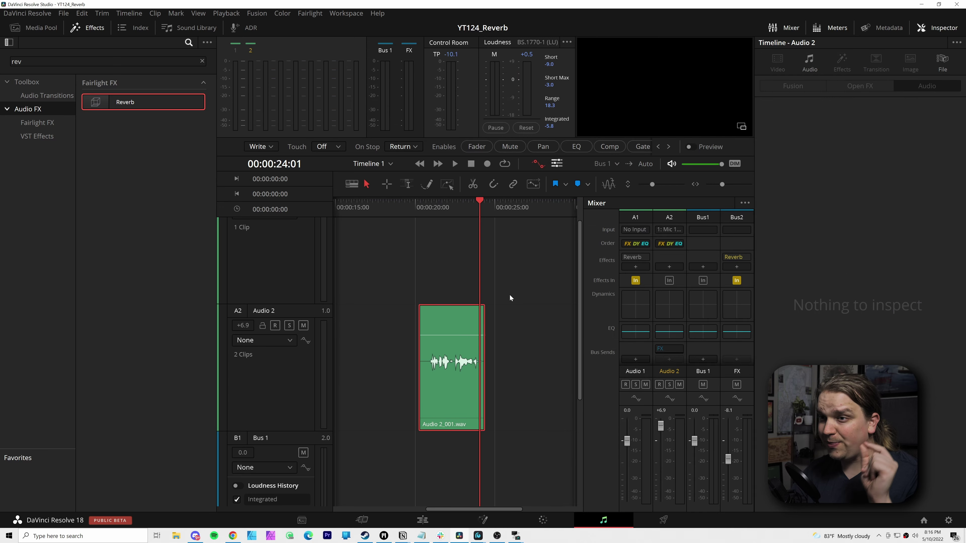
Add a Reverb insert with the cath2 preset to the Audio 2 track in the Mixer
{"action": "left_click", "coordinate": [509, 294]}
{"action": "left_click", "coordinate": [935, 27]}
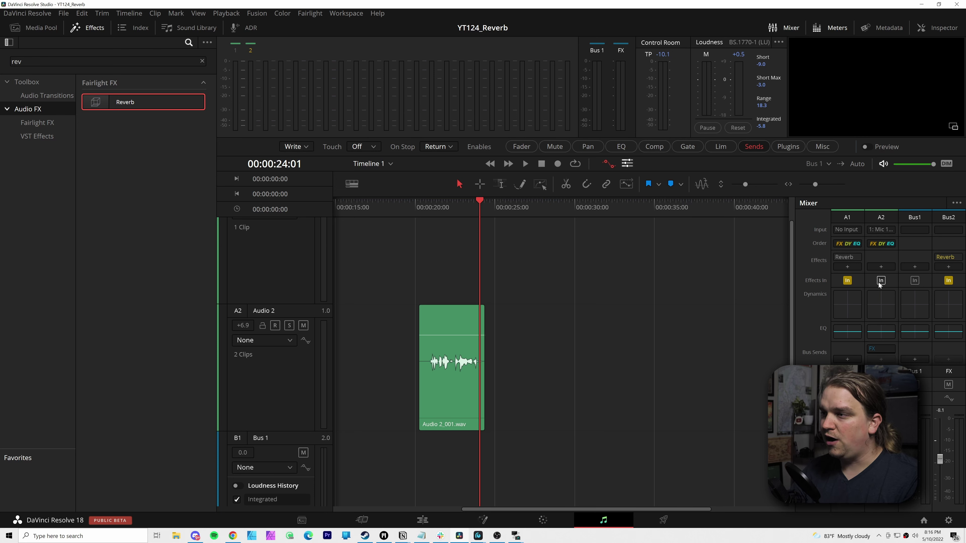
{"action": "left_click", "coordinate": [881, 266]}
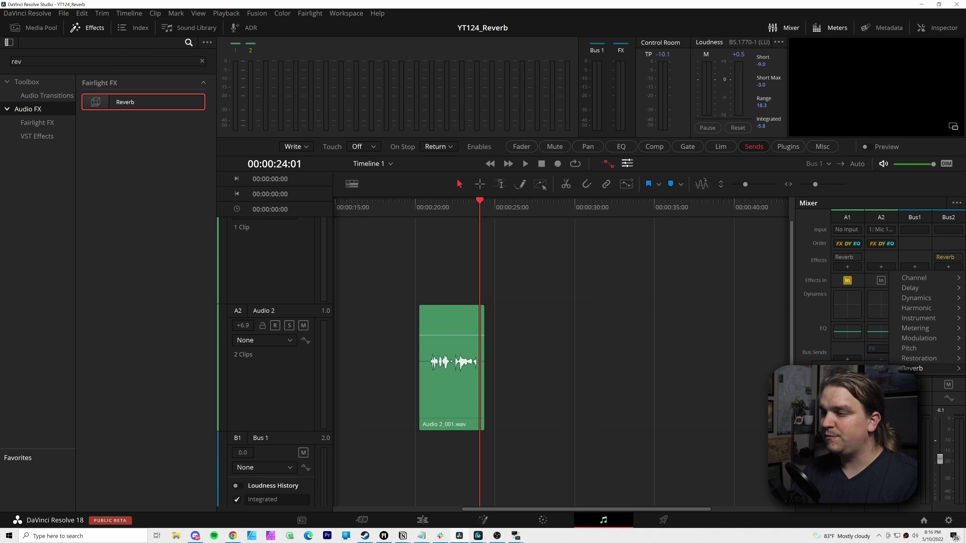
{"action": "left_click", "coordinate": [874, 373]}
{"action": "left_click", "coordinate": [270, 105]}
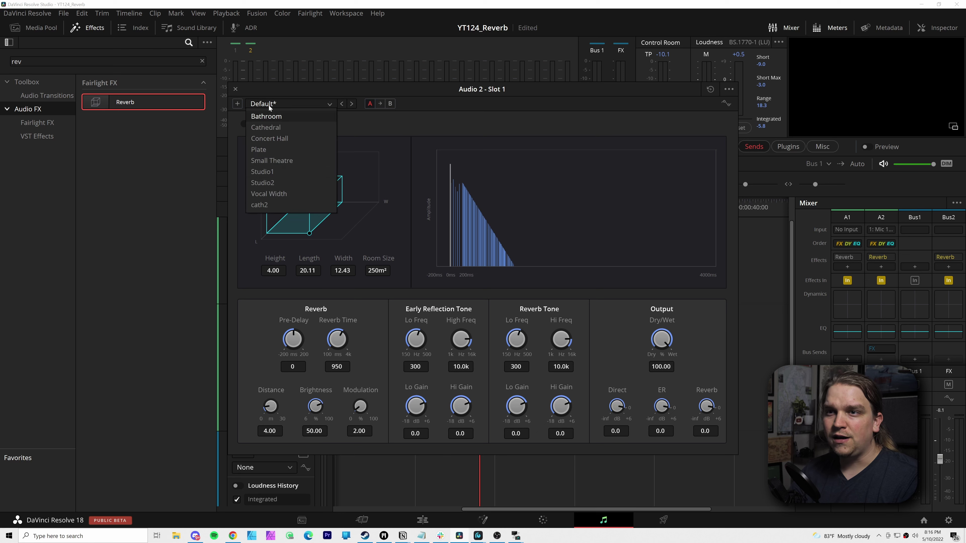
{"action": "left_click", "coordinate": [264, 204]}
{"action": "left_click", "coordinate": [236, 90]}
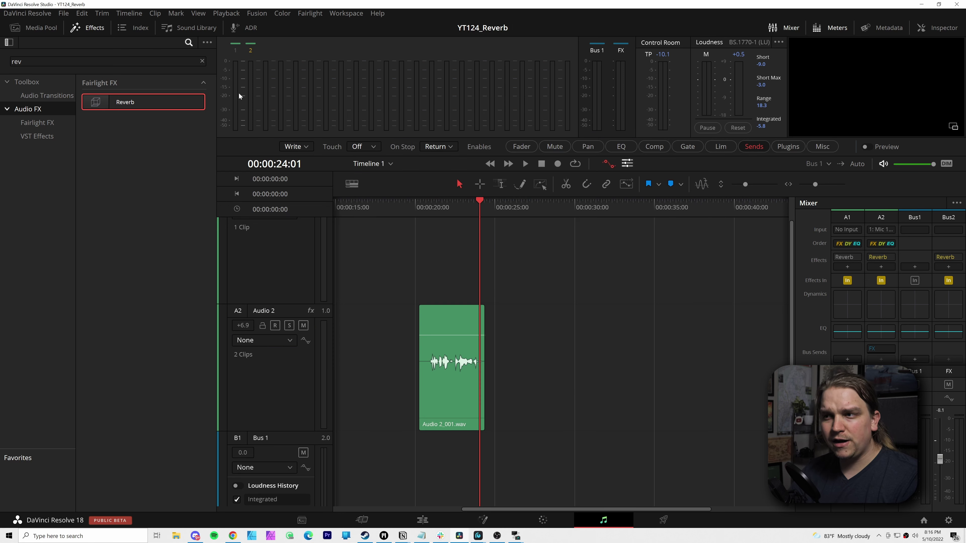
Play from about 19:28 to hear the new track reverb
{"action": "left_click", "coordinate": [414, 216]}
{"action": "scroll", "coordinate": [521, 355], "scroll_direction": "left", "scroll_amount": 5}
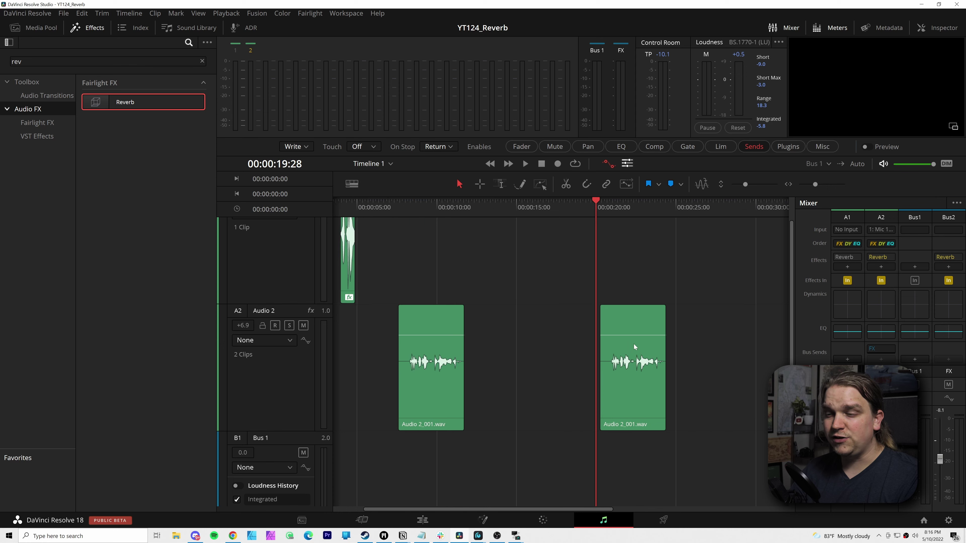
{"action": "key", "text": "space"}
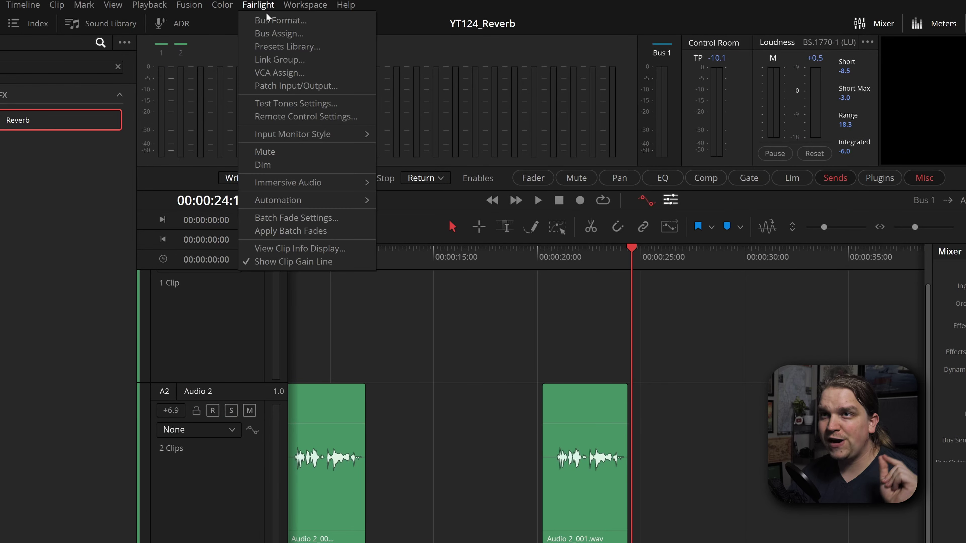
Create a new stereo bus named FX beside Bus 1 in Bus Format
{"action": "left_click", "coordinate": [268, 21]}
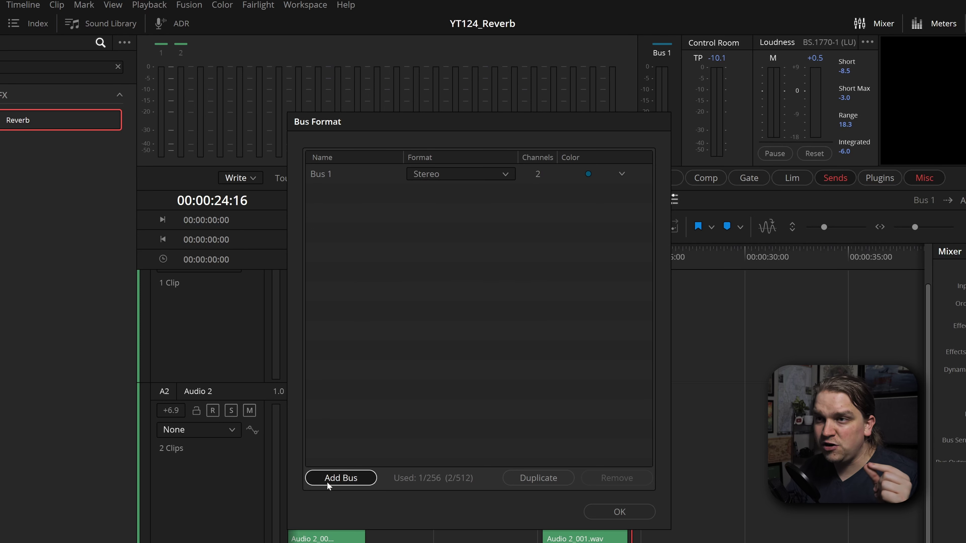
{"action": "left_click", "coordinate": [334, 479]}
{"action": "double_click", "coordinate": [328, 194]}
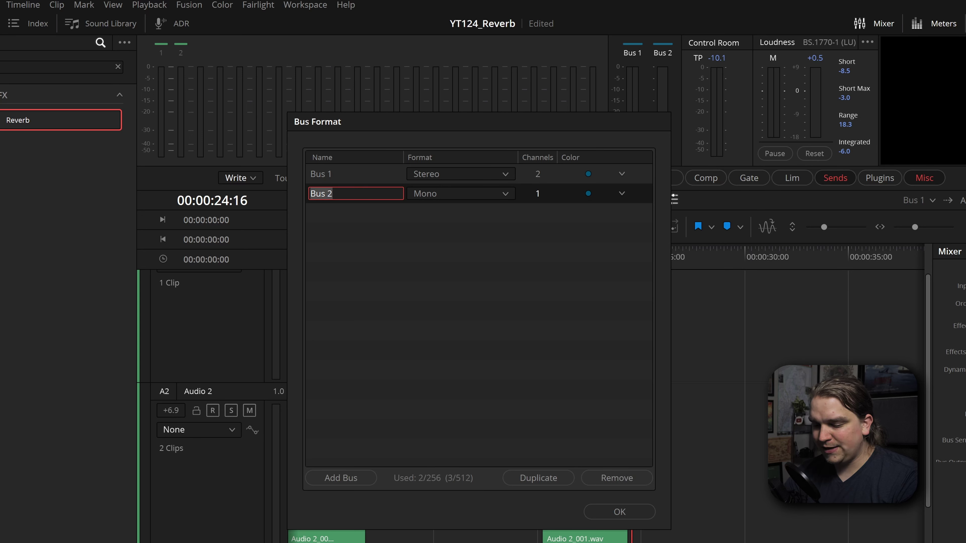
{"action": "left_click", "coordinate": [430, 198]}
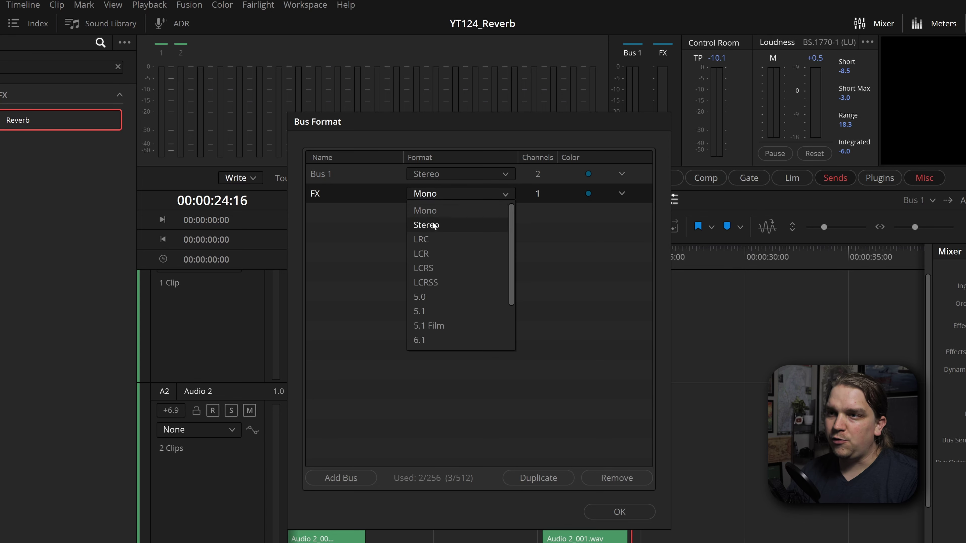
{"action": "left_click", "coordinate": [431, 224]}
{"action": "left_click", "coordinate": [618, 512]}
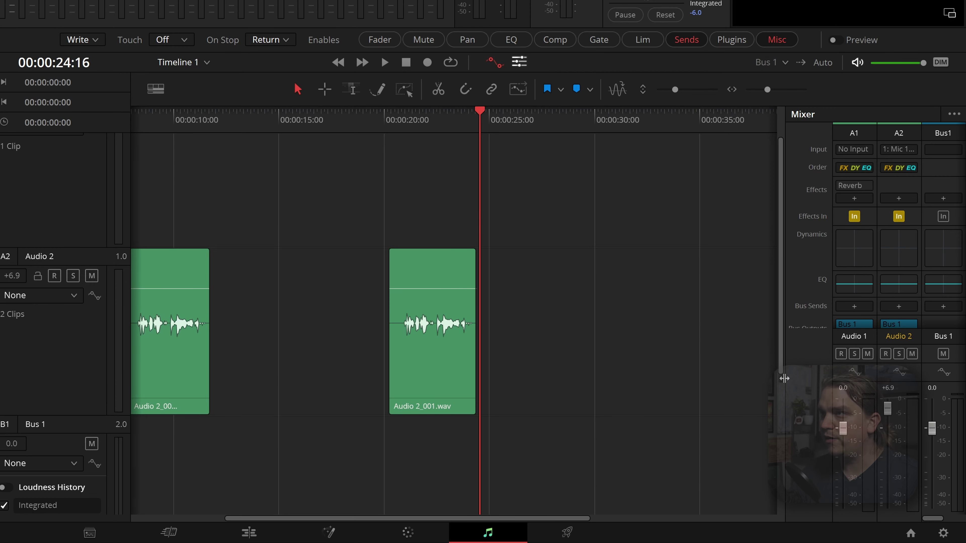
Widen the mixer so the FX bus strip is visible
{"action": "left_click_drag", "start_coordinate": [784, 378], "coordinate": [633, 384]}
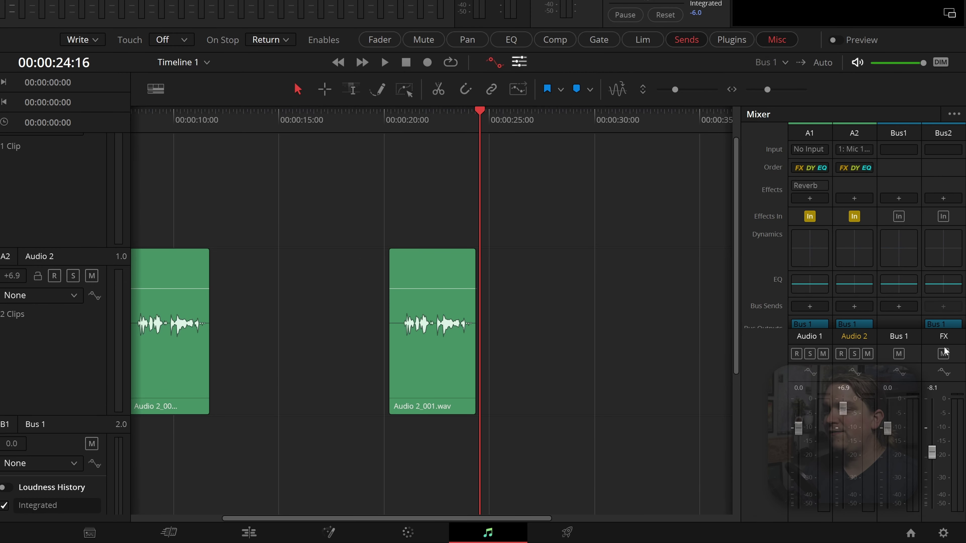
{"action": "scroll", "coordinate": [928, 297], "scroll_direction": "down", "scroll_amount": 2}
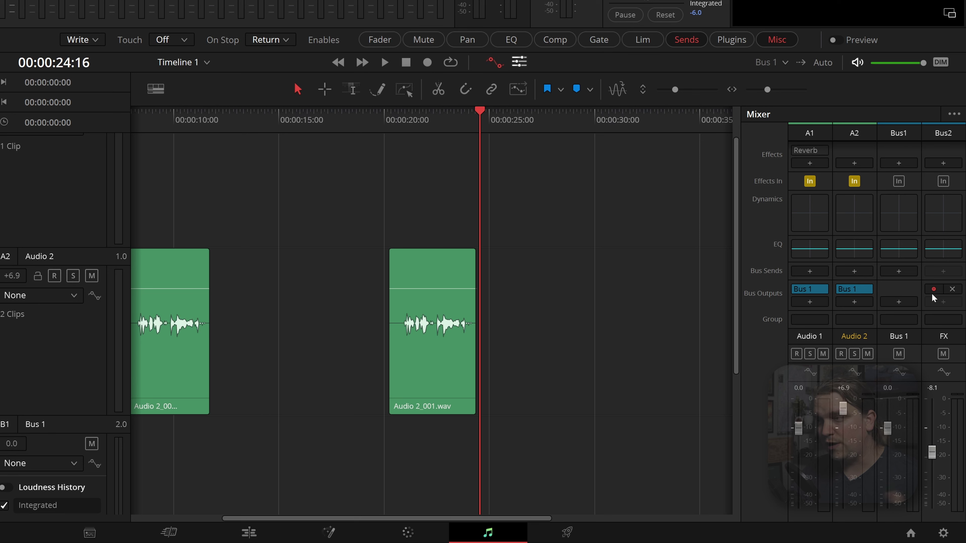
{"action": "scroll", "coordinate": [949, 301], "scroll_direction": "up", "scroll_amount": 2}
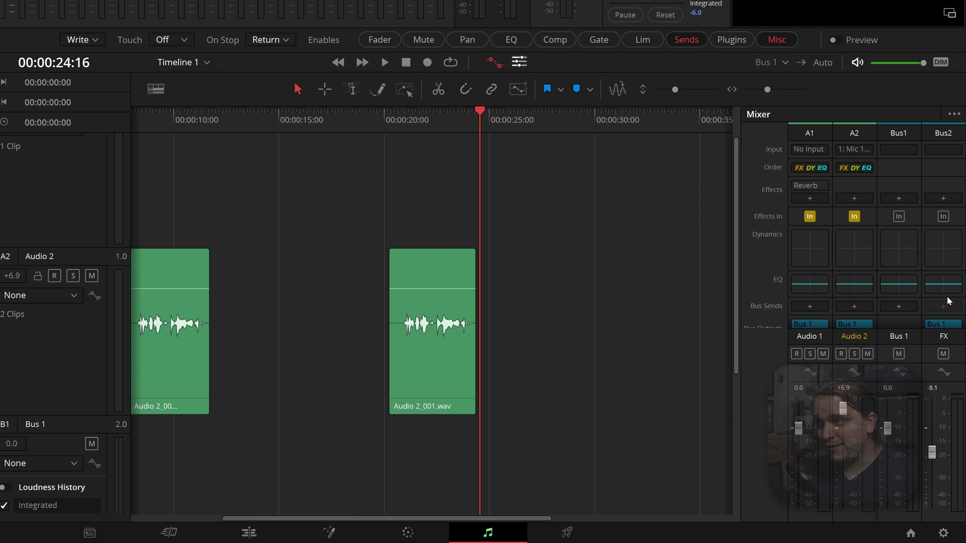
Add Reverb with the cath2 preset to the FX bus, running fully wet at Dry/Wet 100
{"action": "left_click", "coordinate": [941, 198]}
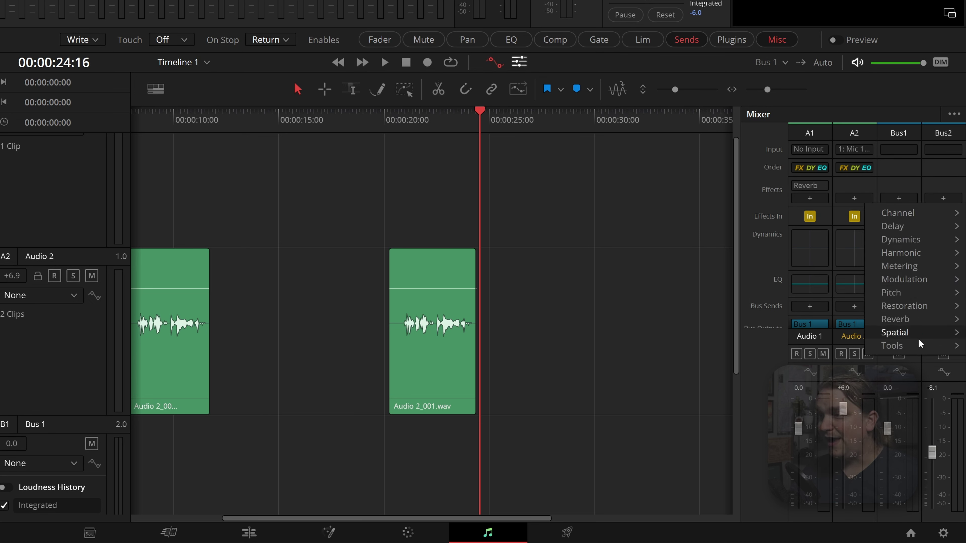
{"action": "mouse_move", "coordinate": [895, 319]}
{"action": "left_click", "coordinate": [797, 321]}
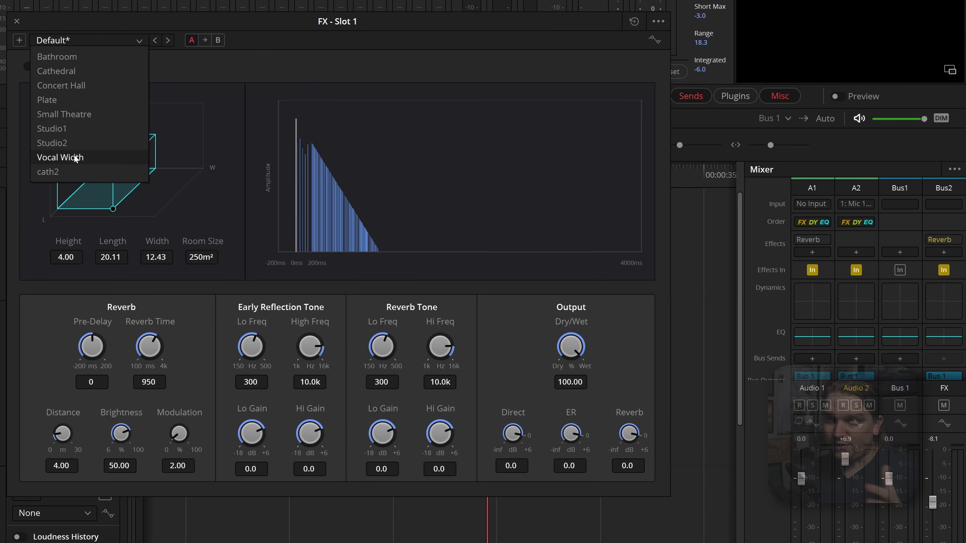
{"action": "left_click", "coordinate": [29, 115]}
{"action": "left_click", "coordinate": [14, 21]}
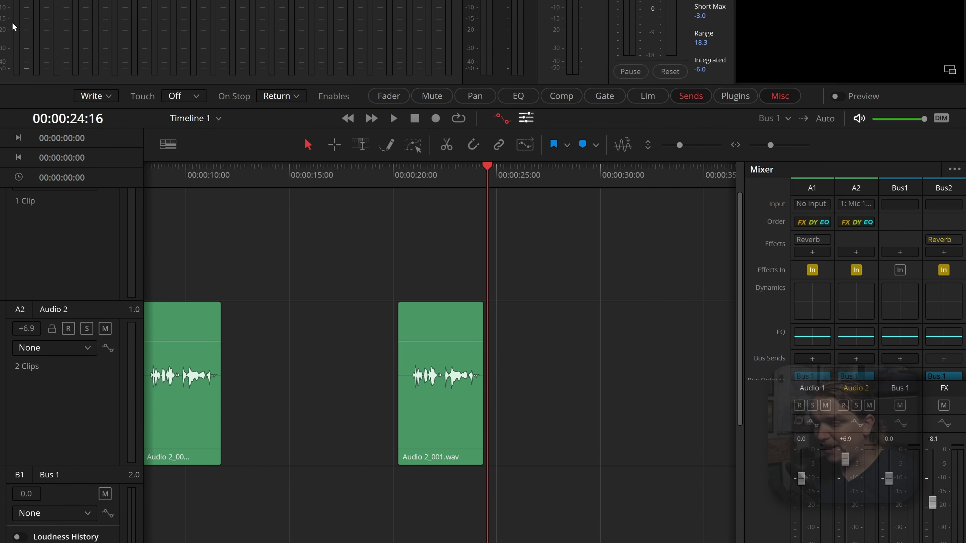
{"action": "left_click", "coordinate": [944, 241]}
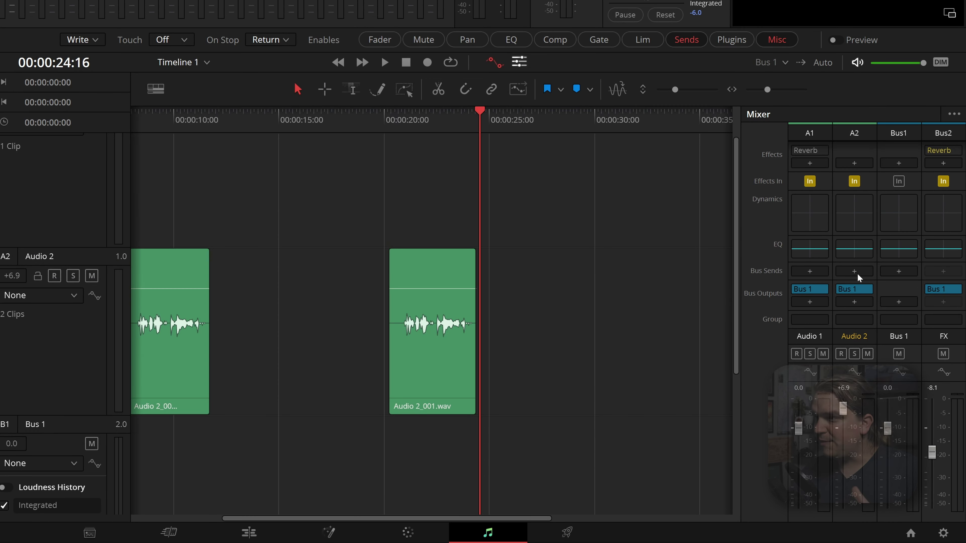
{"action": "left_click", "coordinate": [954, 115]}
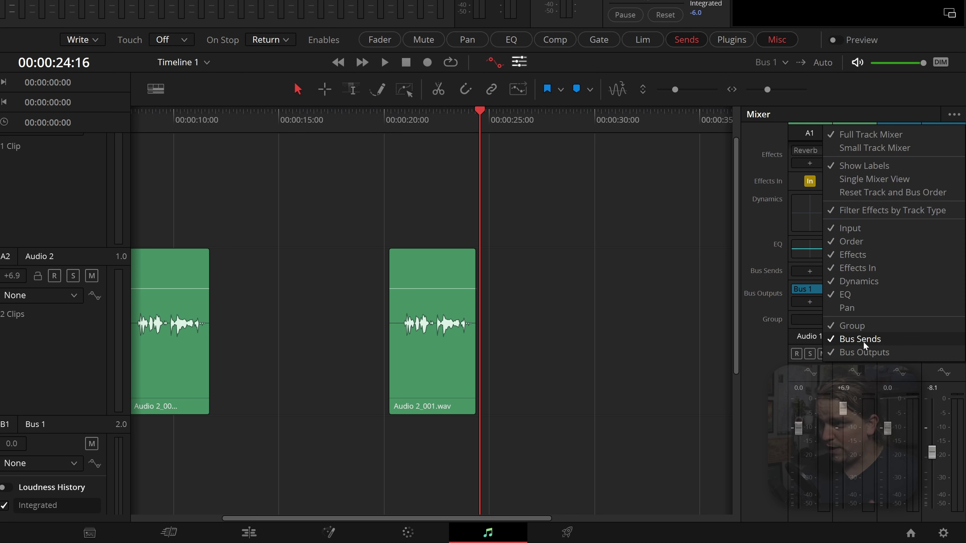
Add an Audio 2 bus send to FX and open that send's settings
{"action": "left_click", "coordinate": [749, 228]}
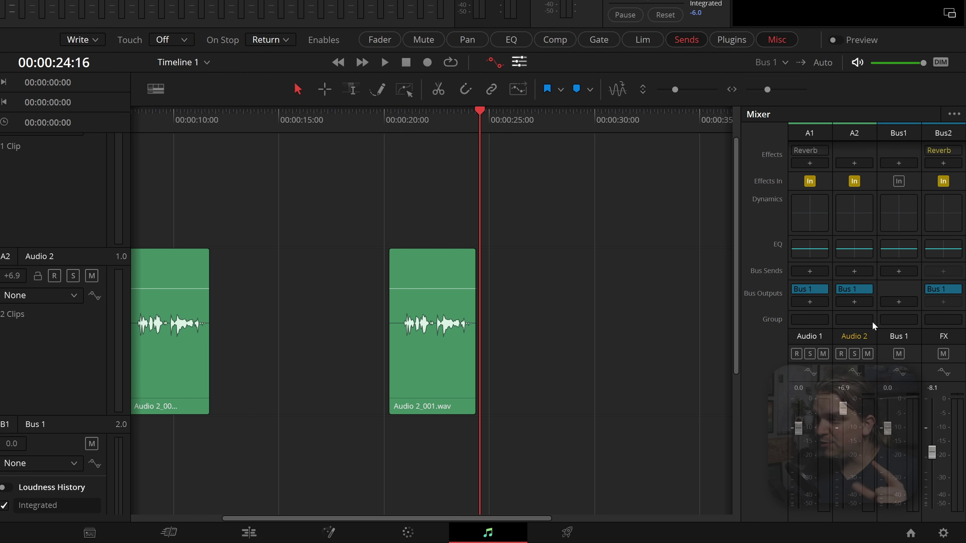
{"action": "left_click", "coordinate": [852, 272]}
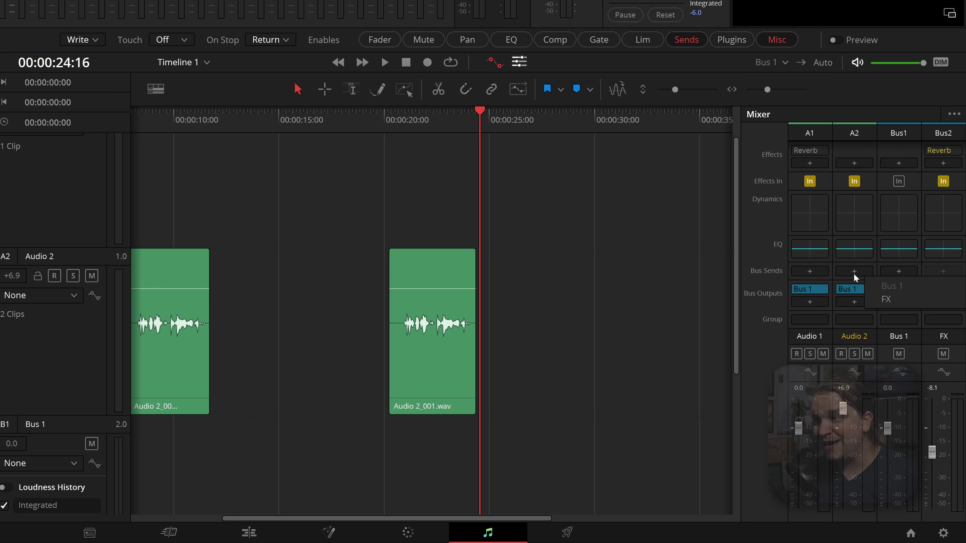
{"action": "left_click", "coordinate": [891, 299]}
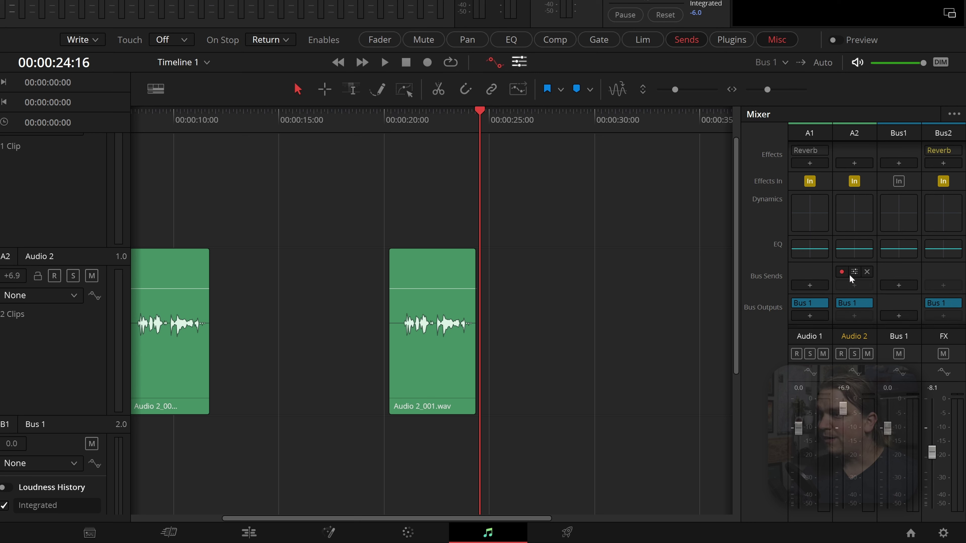
{"action": "mouse_move", "coordinate": [860, 274]}
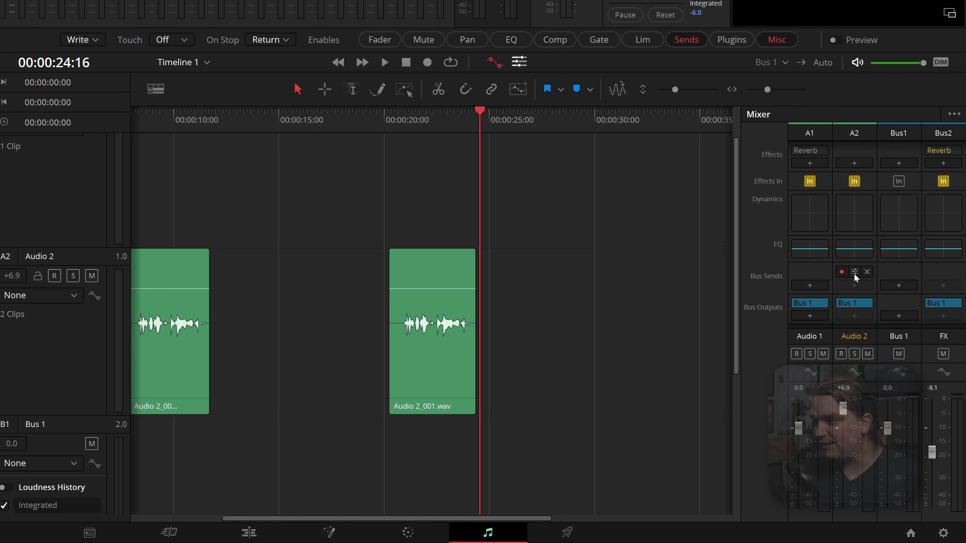
{"action": "left_click", "coordinate": [854, 272]}
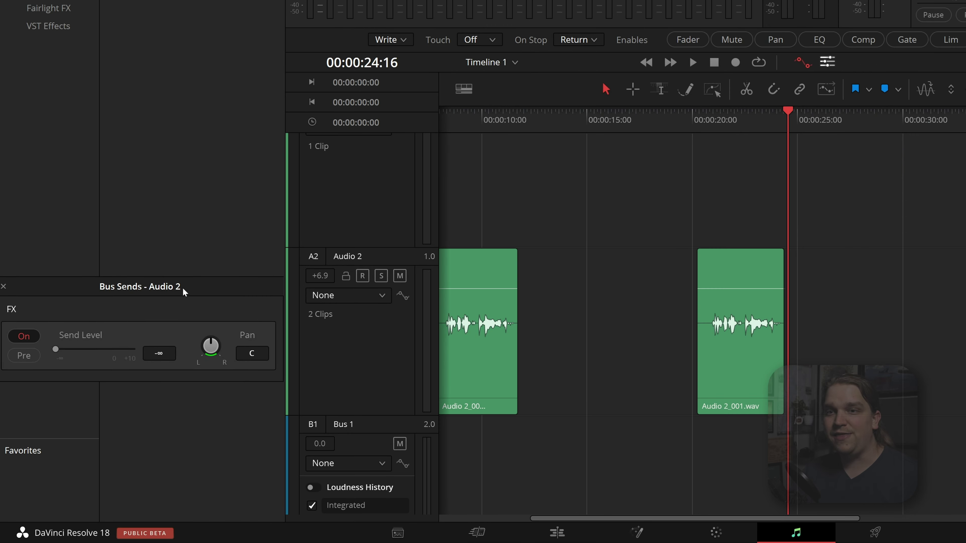
Switch on Audio 2's FX send and set its level to -16
{"action": "left_click_drag", "start_coordinate": [184, 293], "coordinate": [536, 136]}
{"action": "left_click", "coordinate": [361, 179]}
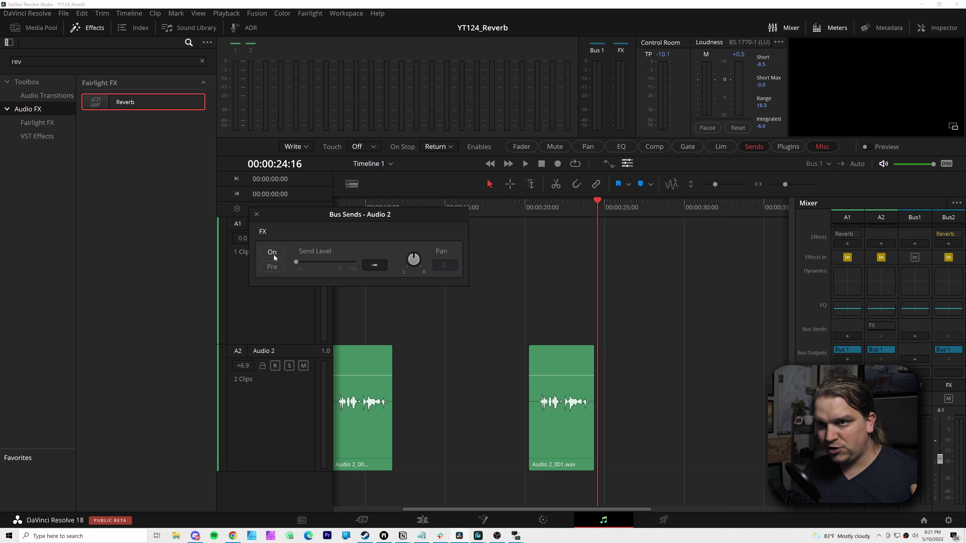
{"action": "left_click", "coordinate": [272, 254]}
{"action": "left_click_drag", "start_coordinate": [296, 261], "coordinate": [318, 263]}
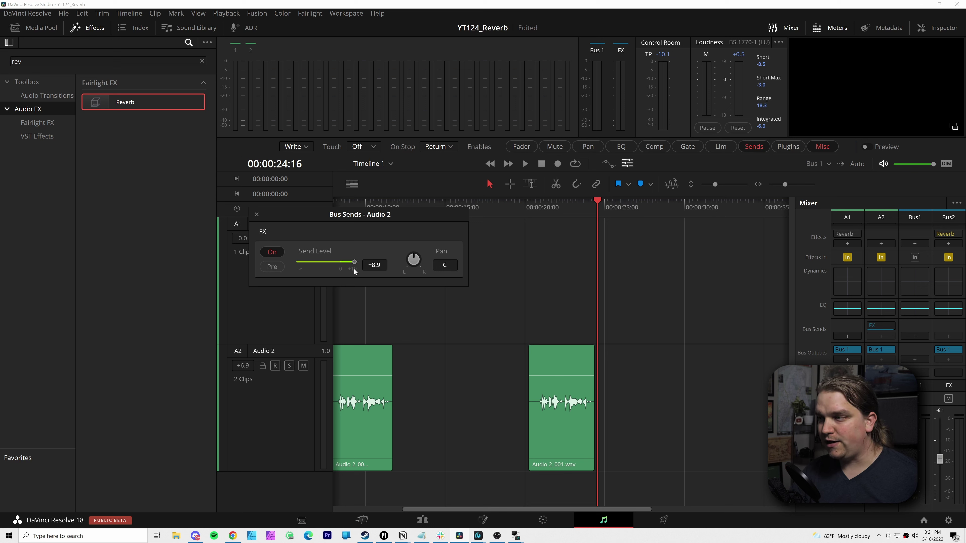
{"action": "left_click_drag", "start_coordinate": [322, 270], "coordinate": [327, 266]}
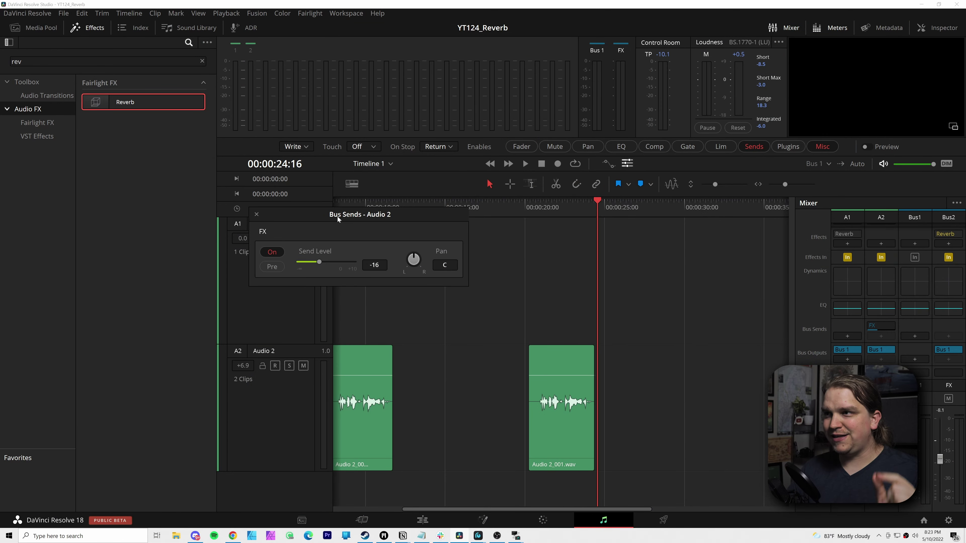
{"action": "key", "text": "Escape"}
Toggle the automation controls row off and back on twice
{"action": "left_click", "coordinate": [628, 164]}
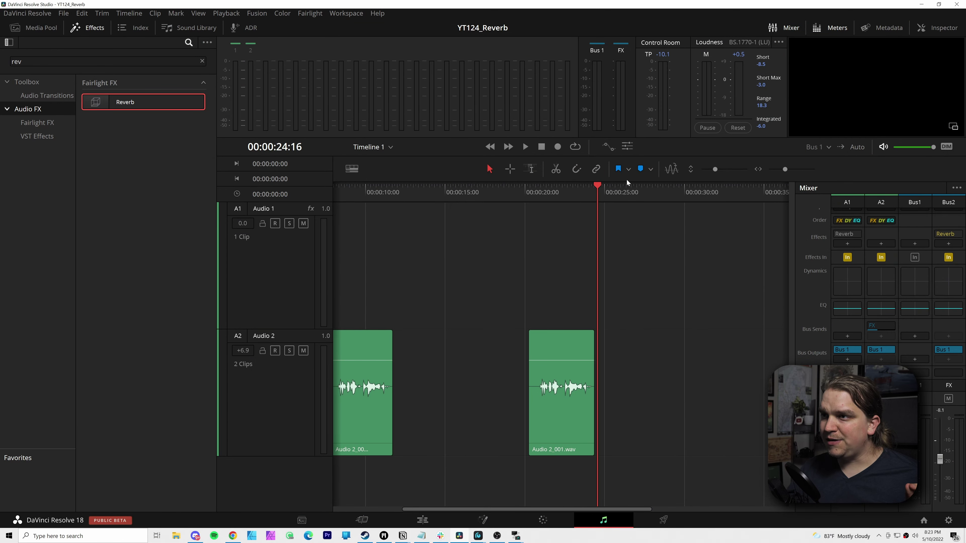
{"action": "left_click", "coordinate": [628, 147]}
{"action": "left_click", "coordinate": [628, 164]}
{"action": "left_click", "coordinate": [627, 148]}
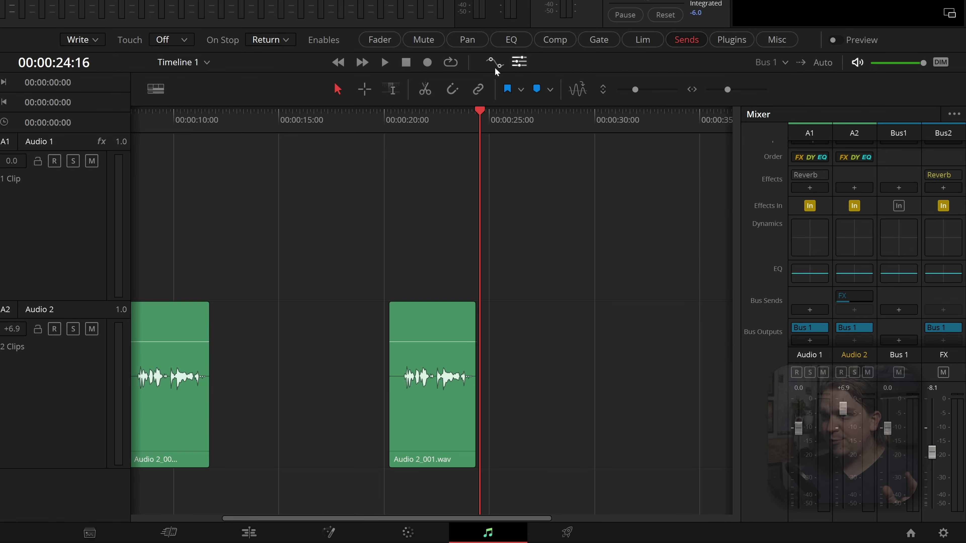
Enable timeline automation, arm Audio 2 for writing, and drop its FX send to -∞
{"action": "left_click", "coordinate": [494, 64]}
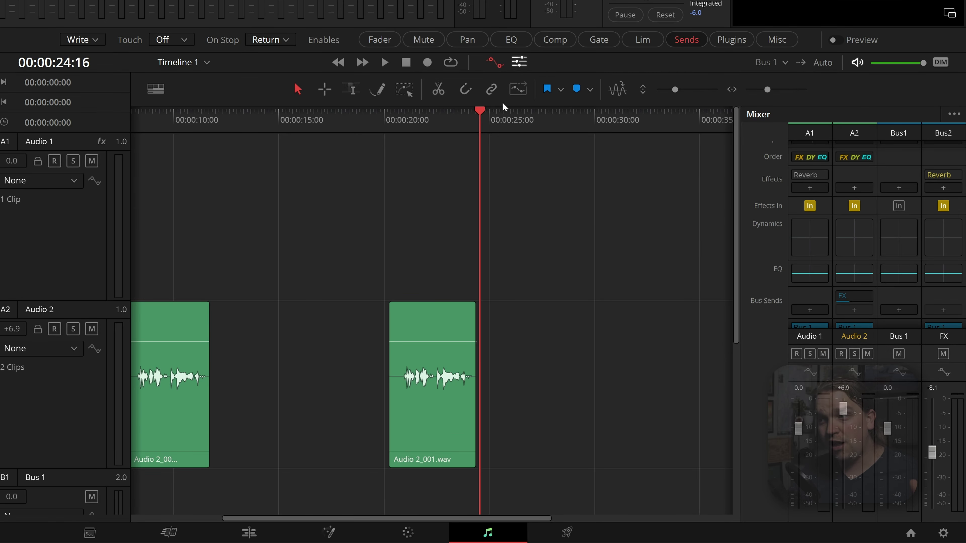
{"action": "left_click", "coordinate": [855, 376]}
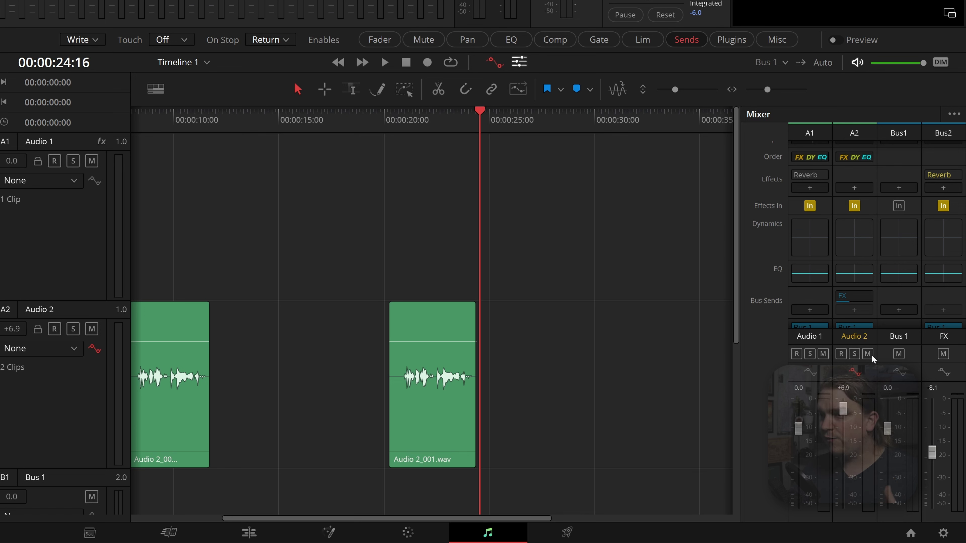
{"action": "left_click", "coordinate": [855, 298]}
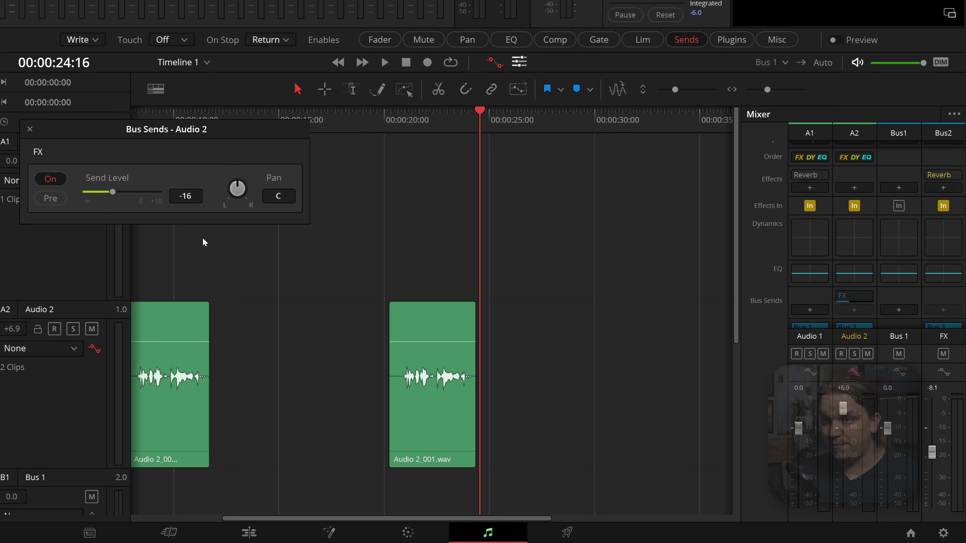
{"action": "left_click_drag", "start_coordinate": [115, 196], "coordinate": [76, 196]}
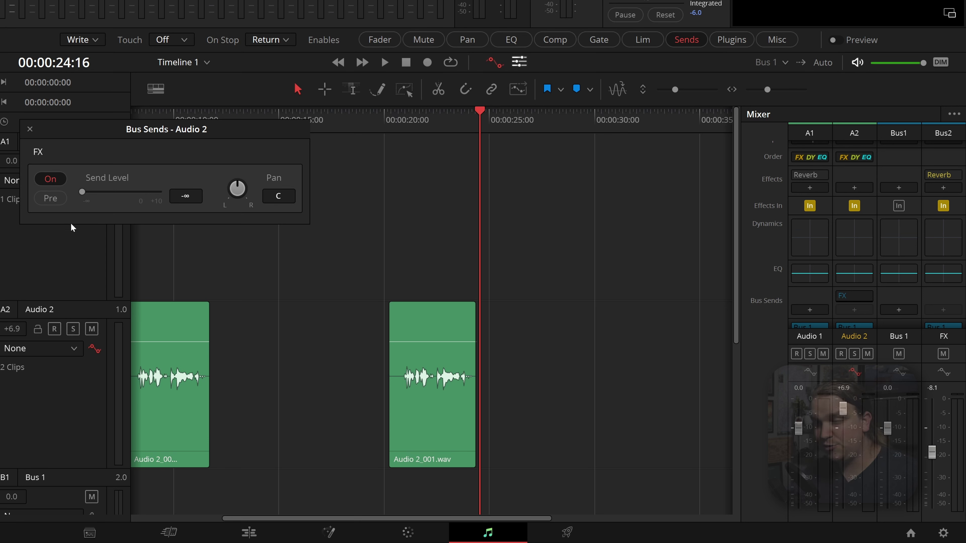
{"action": "key", "text": "space"}
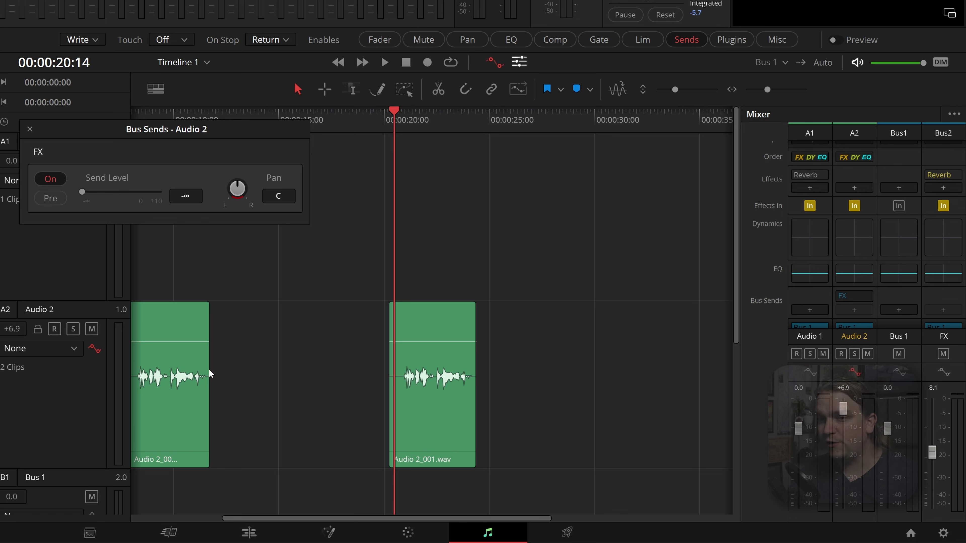
Show the Sends > FX > Send Level automation curve on Audio 2's track
{"action": "left_click", "coordinate": [73, 350]}
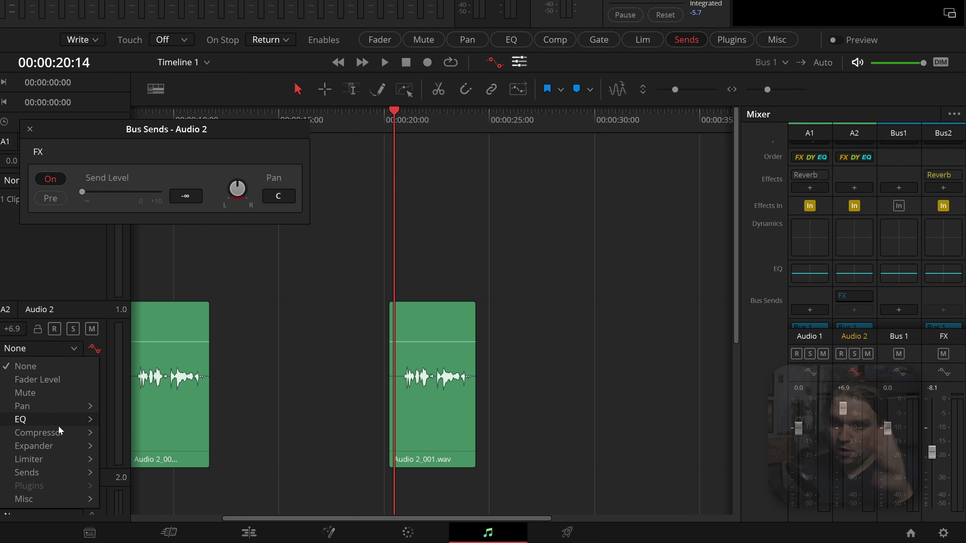
{"action": "mouse_move", "coordinate": [44, 473]}
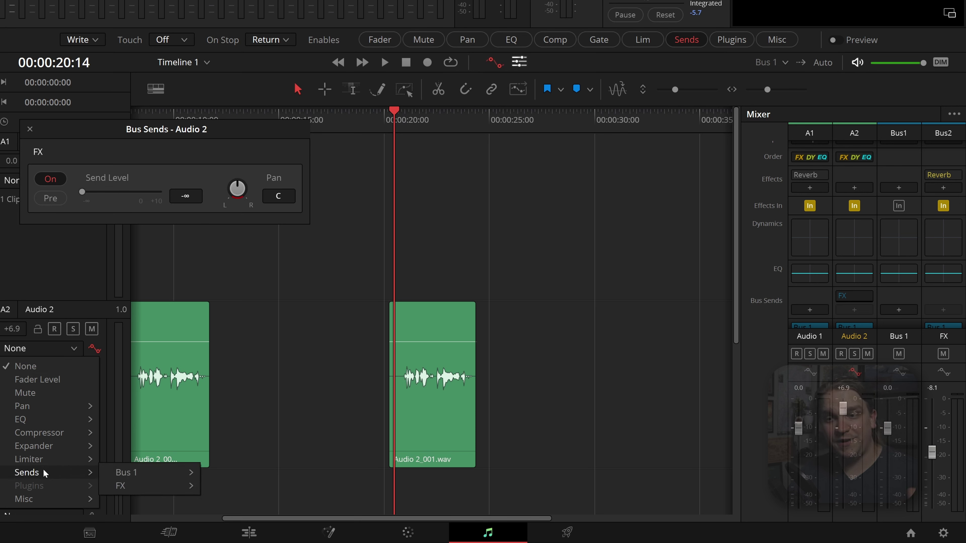
{"action": "mouse_move", "coordinate": [131, 485]}
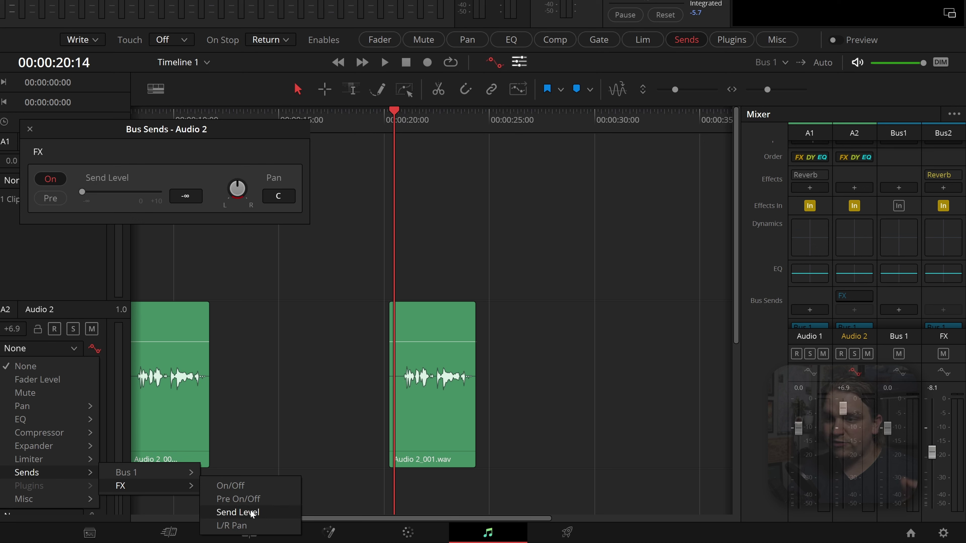
{"action": "left_click", "coordinate": [237, 512]}
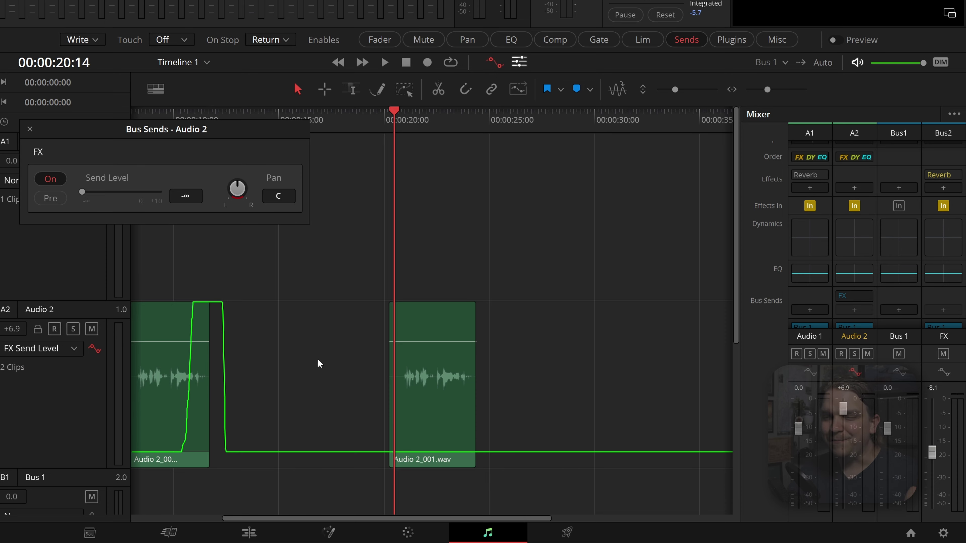
{"action": "scroll", "coordinate": [319, 364], "scroll_direction": "left", "scroll_amount": 5}
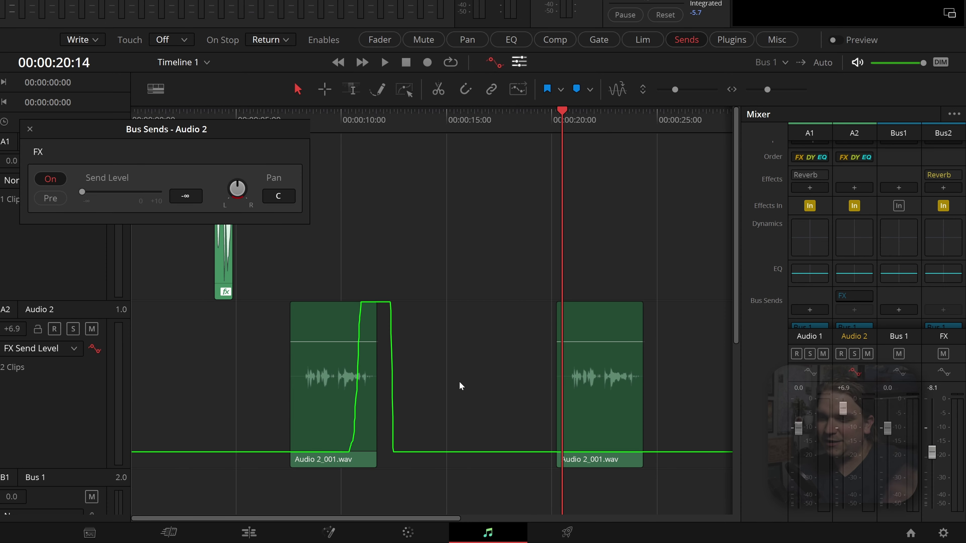
{"action": "scroll", "coordinate": [459, 381], "scroll_direction": "right", "scroll_amount": 4}
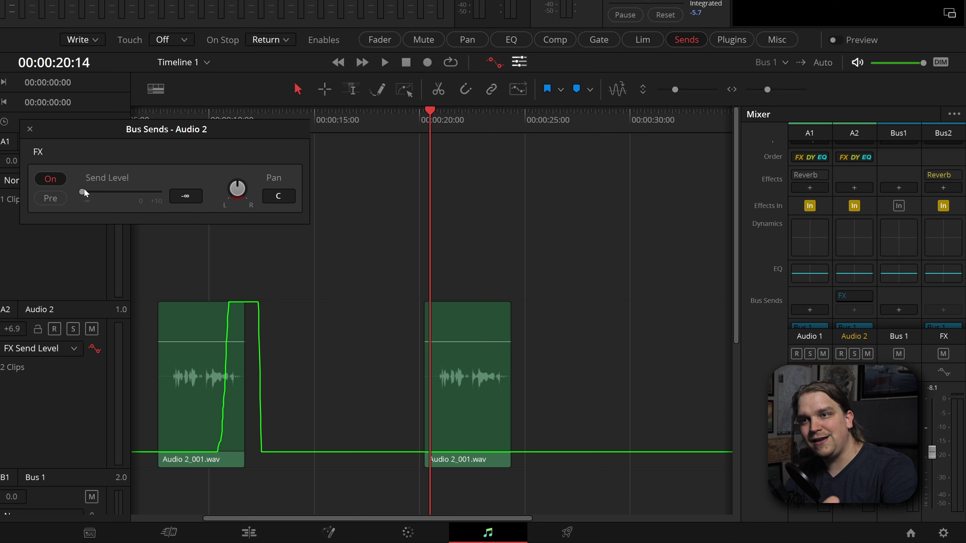
Make a first pass riding Audio 2's FX send level up during playback
{"action": "key", "text": "space"}
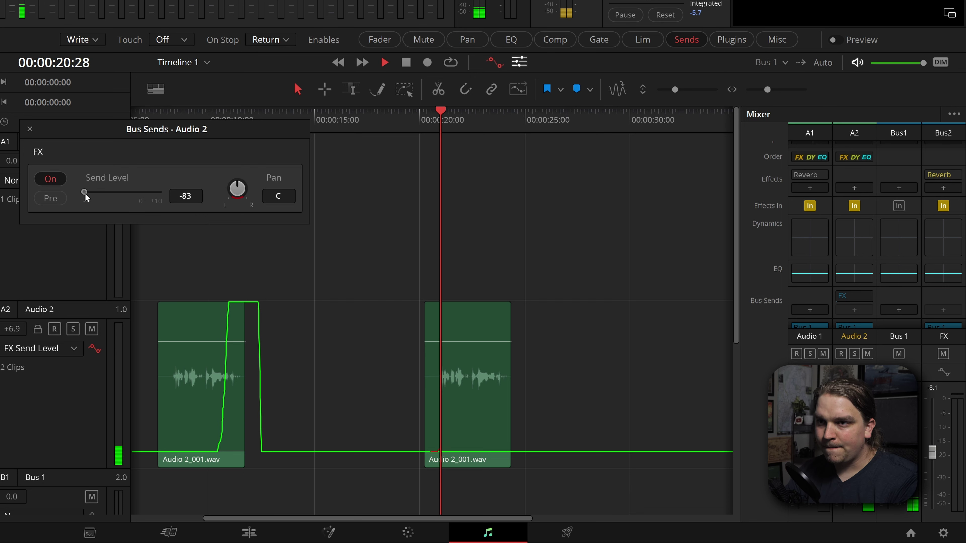
{"action": "mouse_move", "coordinate": [83, 192]}
{"action": "left_mouse_down"}
{"action": "mouse_move", "coordinate": [145, 208]}
{"action": "mouse_move", "coordinate": [92, 205]}
{"action": "left_mouse_up"}
{"action": "key", "text": "space"}
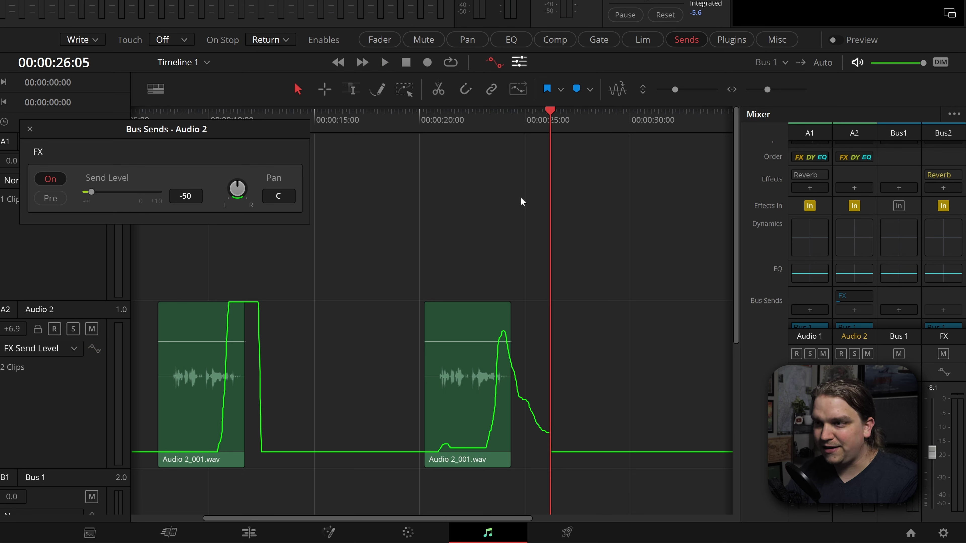
From about 20:15, write Audio 2's FX send up to +10 over the second clip
{"action": "left_click", "coordinate": [452, 127]}
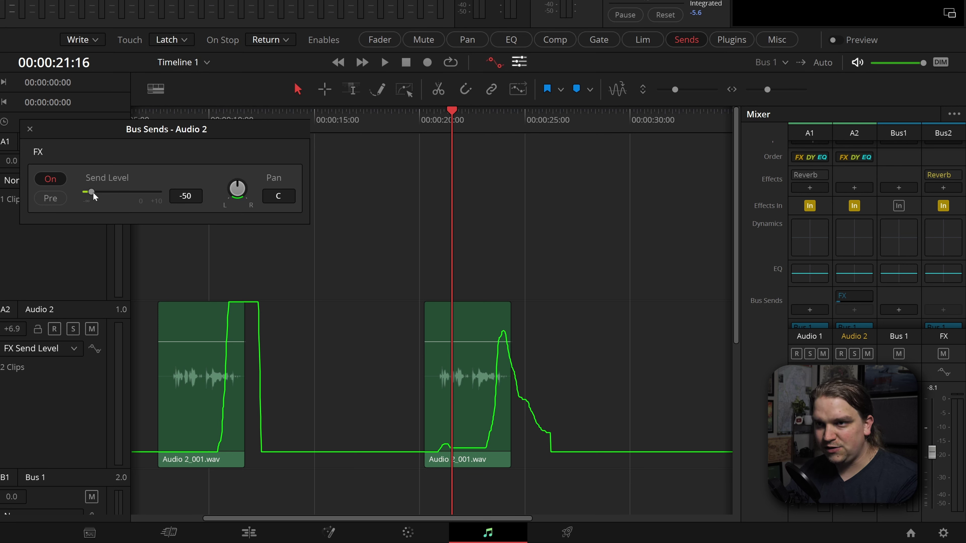
{"action": "left_click_drag", "start_coordinate": [451, 119], "coordinate": [430, 122]}
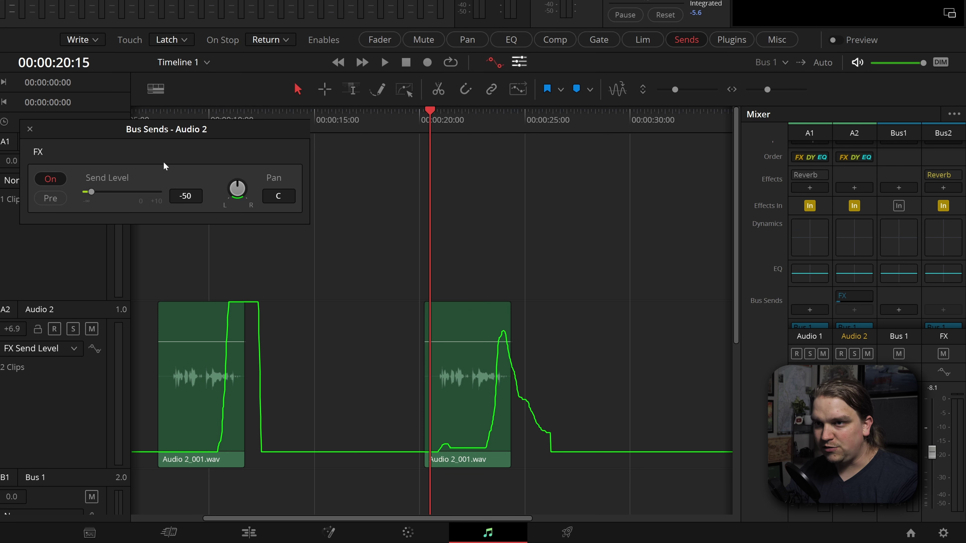
{"action": "key", "text": "space"}
{"action": "left_click_drag", "start_coordinate": [83, 192], "coordinate": [351, 237]}
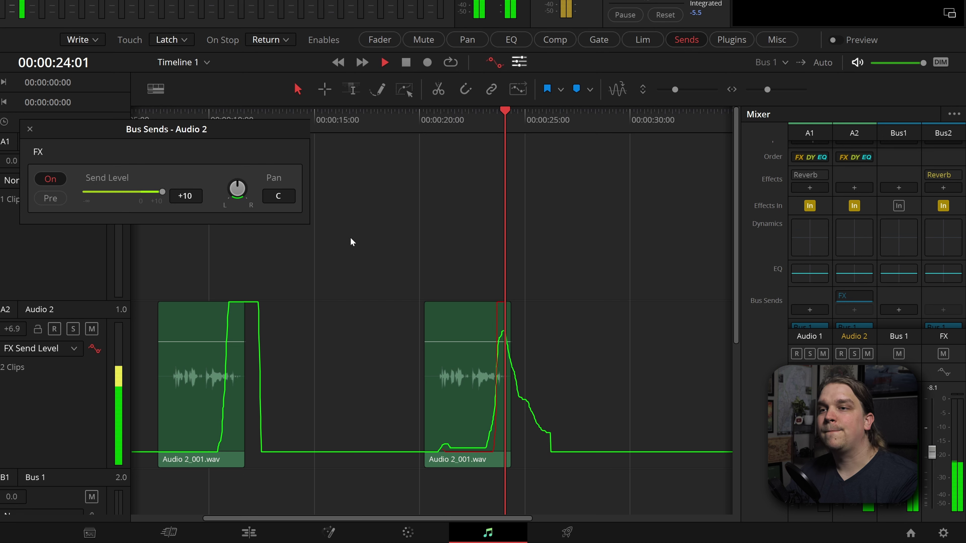
{"action": "key", "text": "space"}
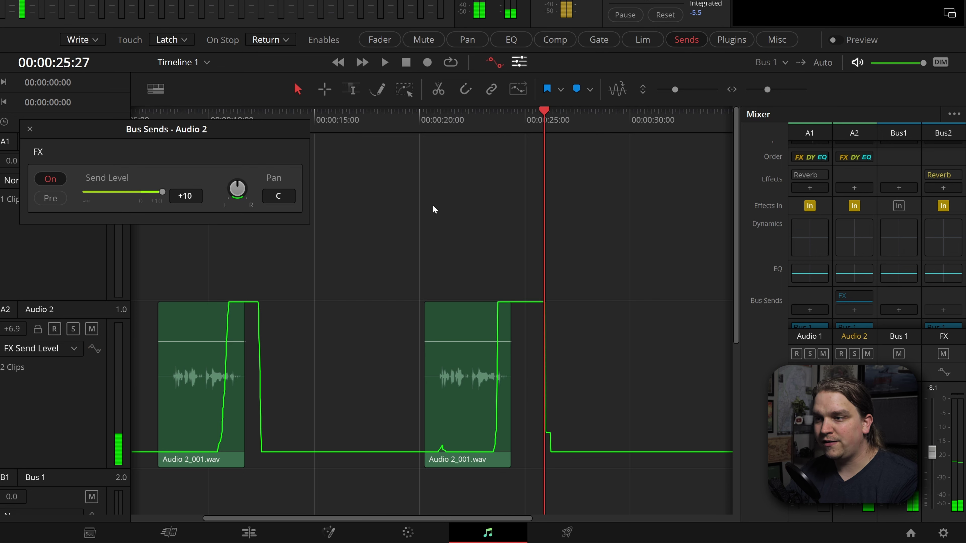
{"action": "left_click", "coordinate": [422, 122]}
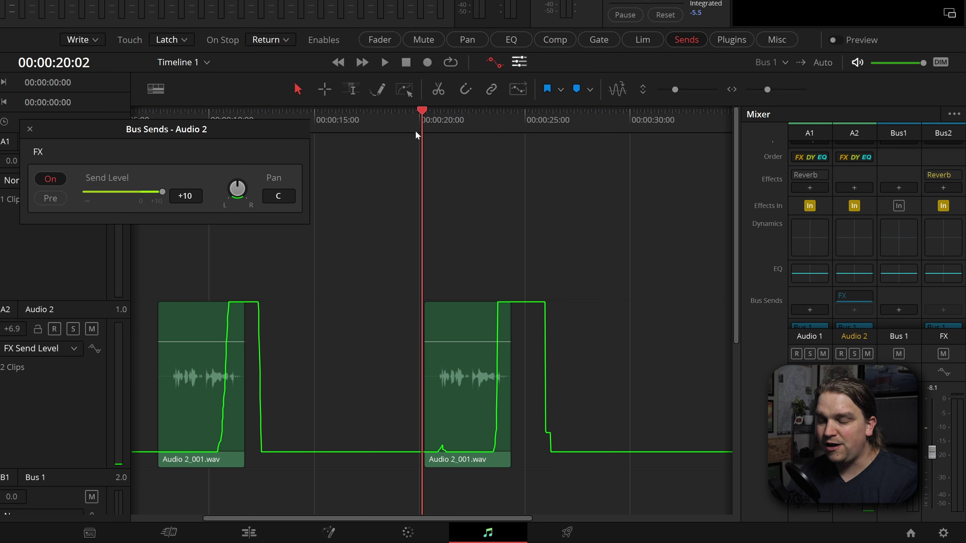
{"action": "key", "text": "space"}
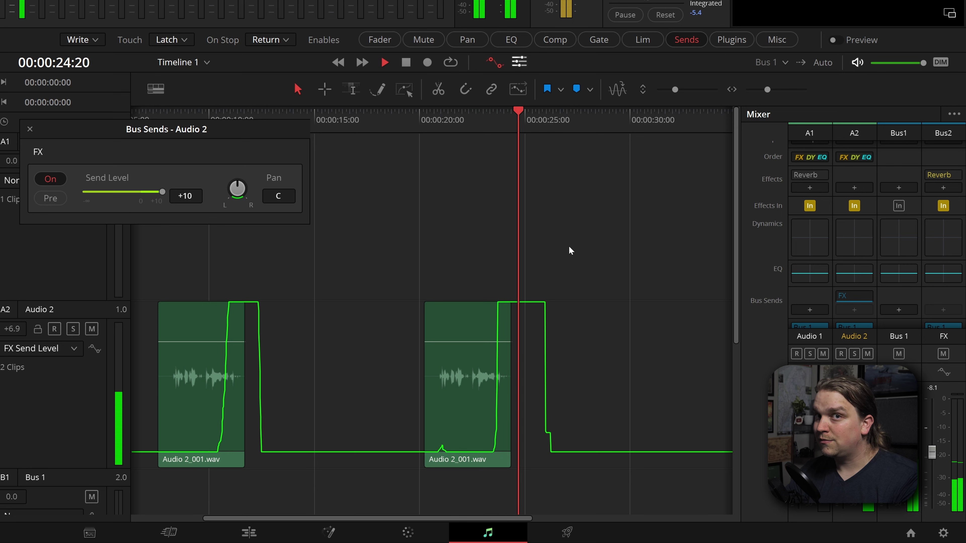
{"action": "key", "text": "space"}
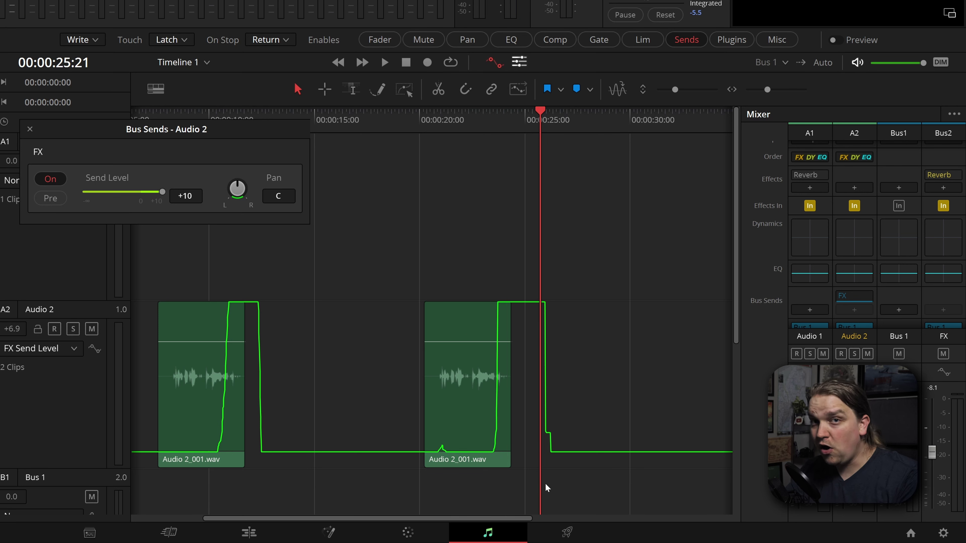
{"action": "key", "text": "space"}
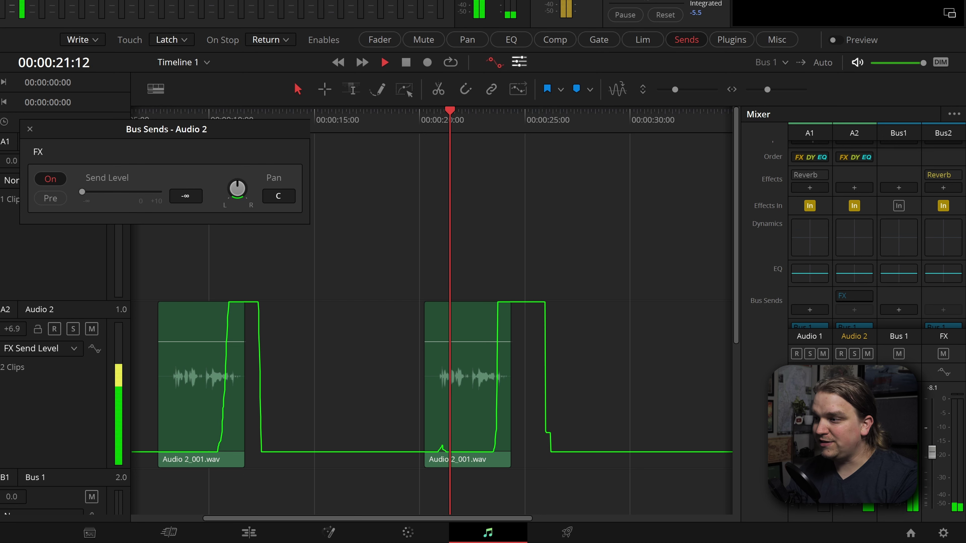
{"action": "key", "text": "space"}
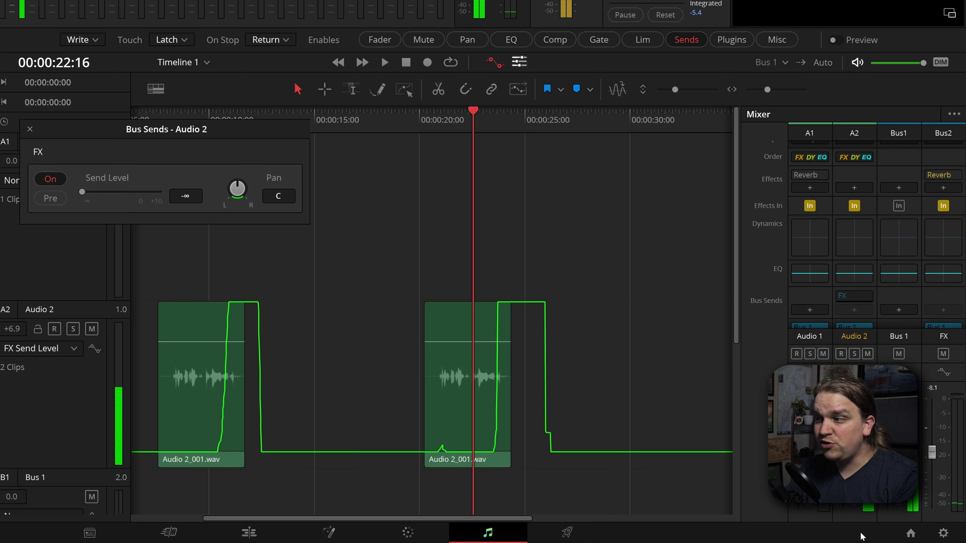
{"action": "key", "text": "space"}
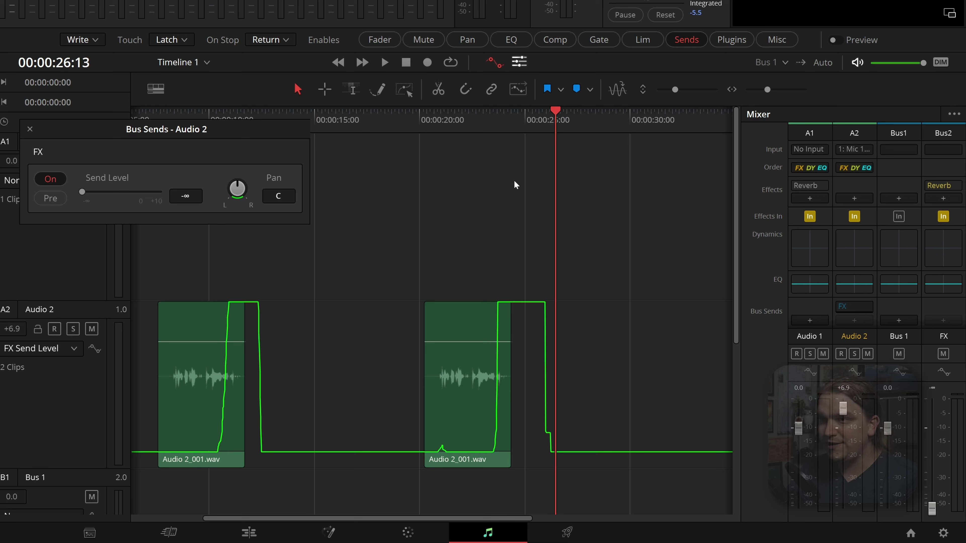
Play from about 22:24 and raise the FX bus fader to -0.5
{"action": "left_click", "coordinate": [478, 121]}
{"action": "key", "text": "space"}
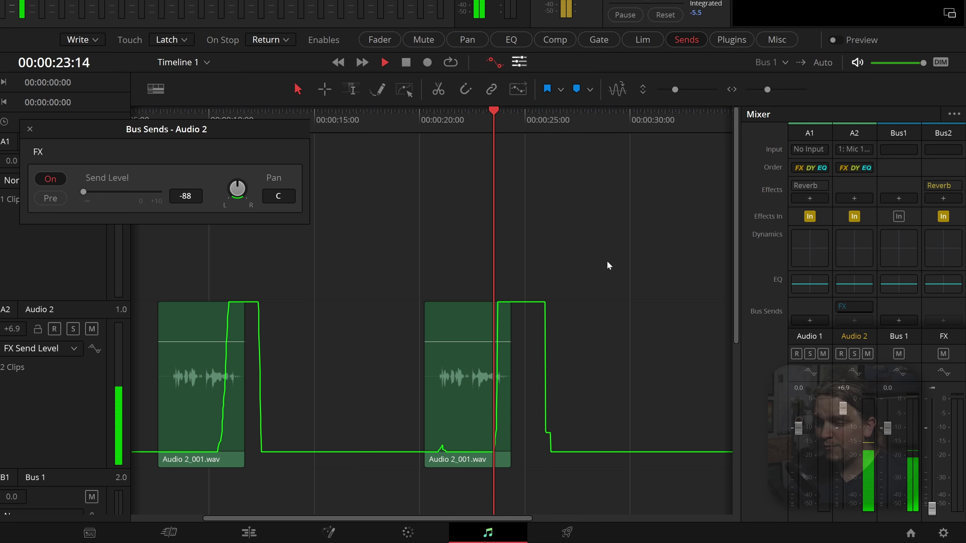
{"action": "key", "text": "space"}
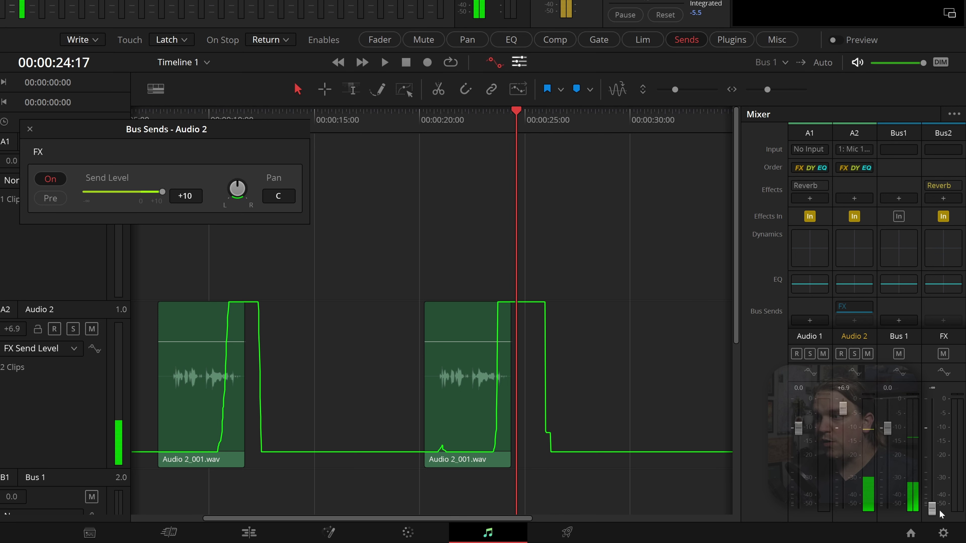
{"action": "key", "text": "space"}
{"action": "left_click_drag", "start_coordinate": [932, 509], "coordinate": [932, 430]}
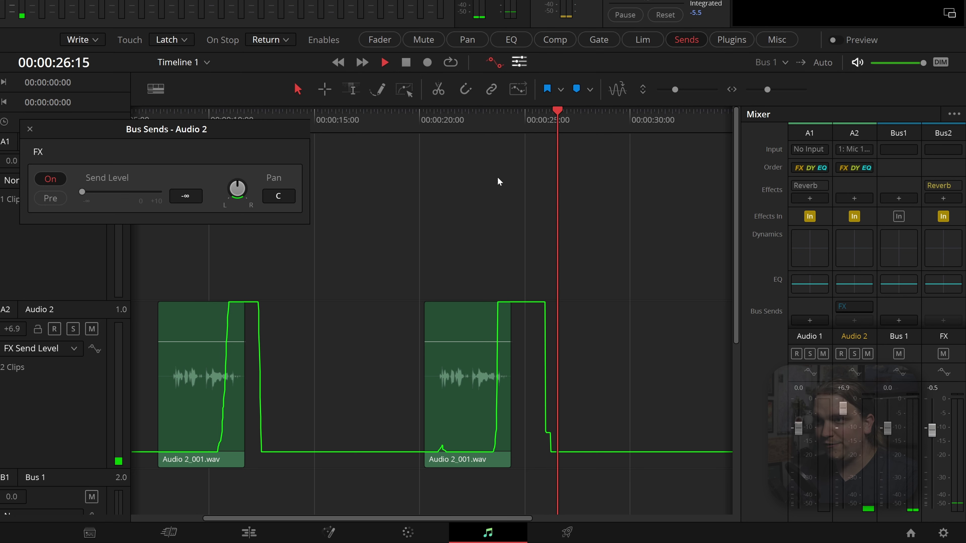
{"action": "left_click", "coordinate": [479, 135]}
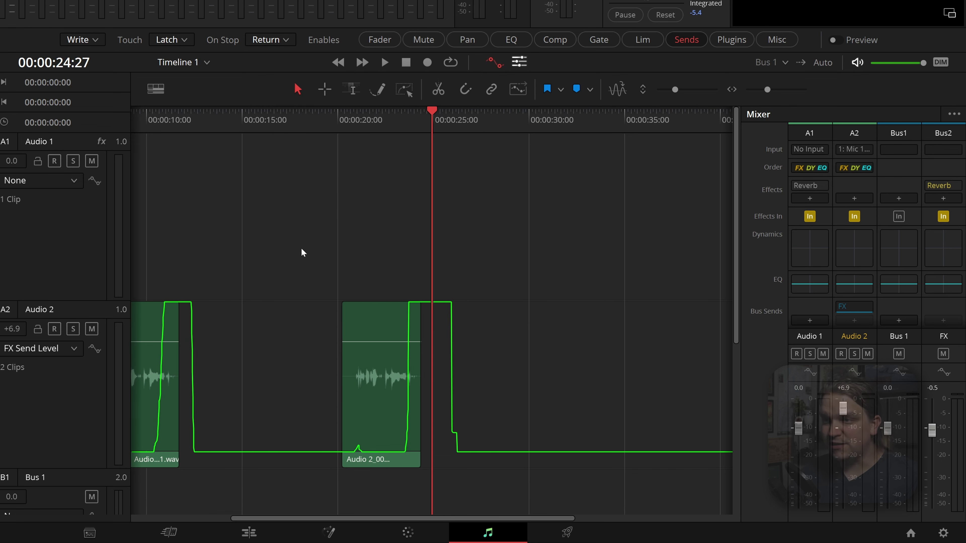
{"action": "scroll", "coordinate": [464, 248], "scroll_direction": "down", "scroll_amount": 2}
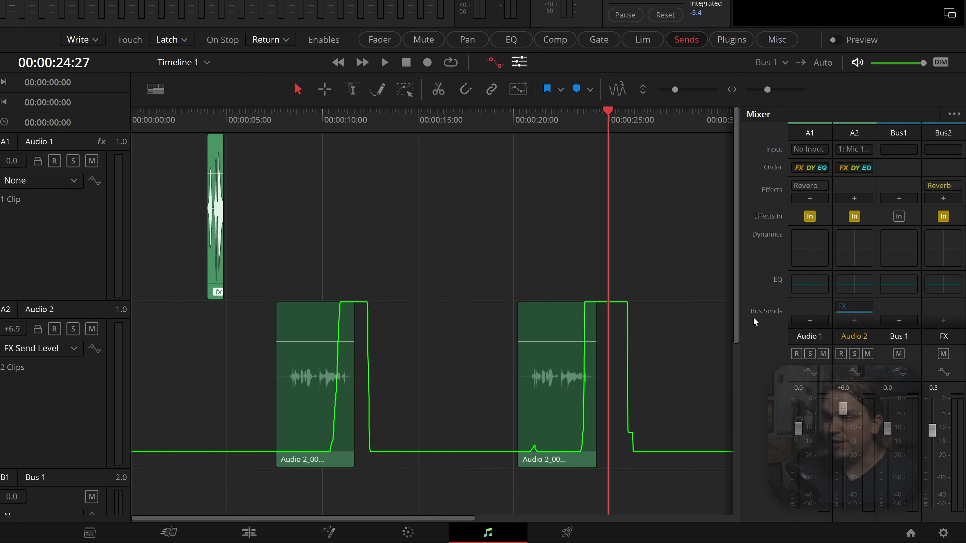
Add a bus send from Audio 1 to the FX bus
{"action": "scroll", "coordinate": [825, 314], "scroll_direction": "down", "scroll_amount": 2}
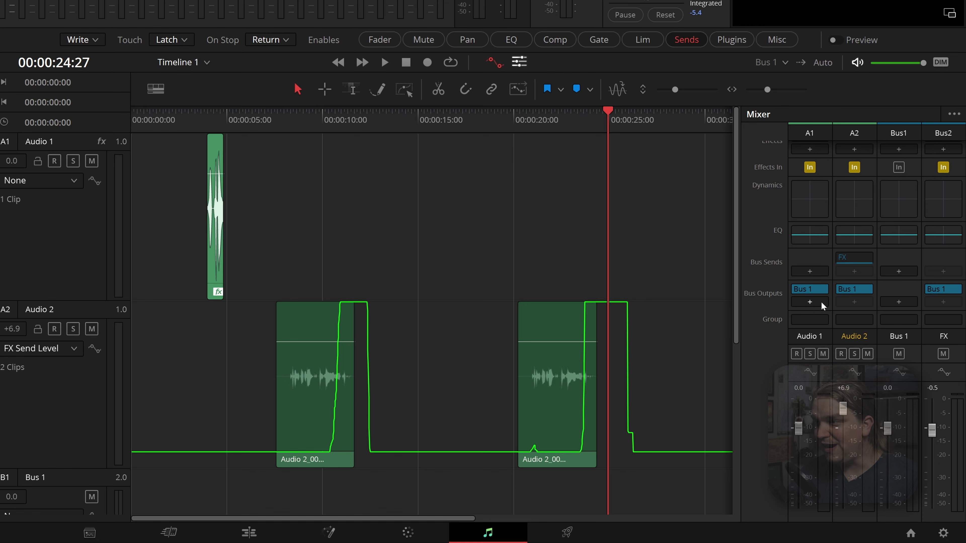
{"action": "left_click", "coordinate": [814, 273]}
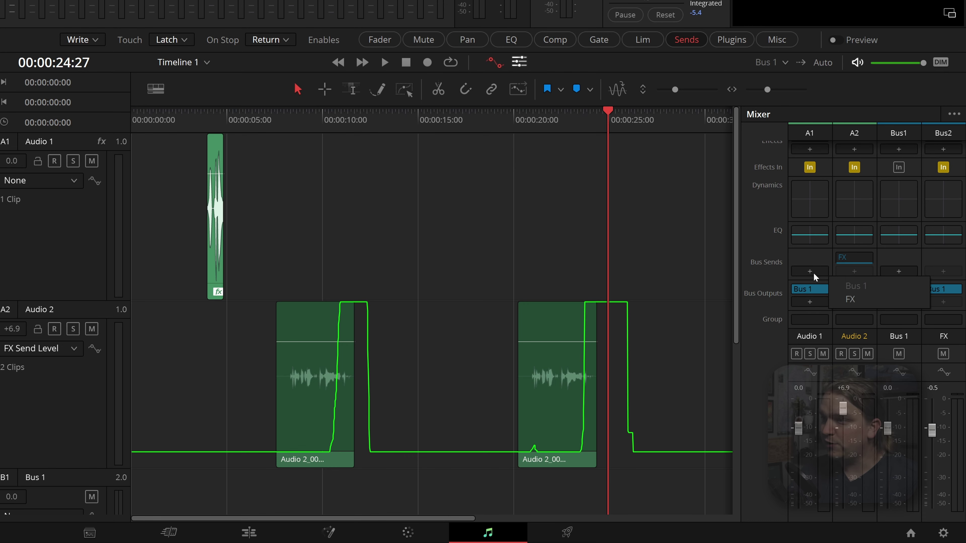
{"action": "left_click", "coordinate": [850, 302]}
In Audio 1's FX send settings, with the playhead near its clip, raise the send level to +10
{"action": "left_click", "coordinate": [811, 259]}
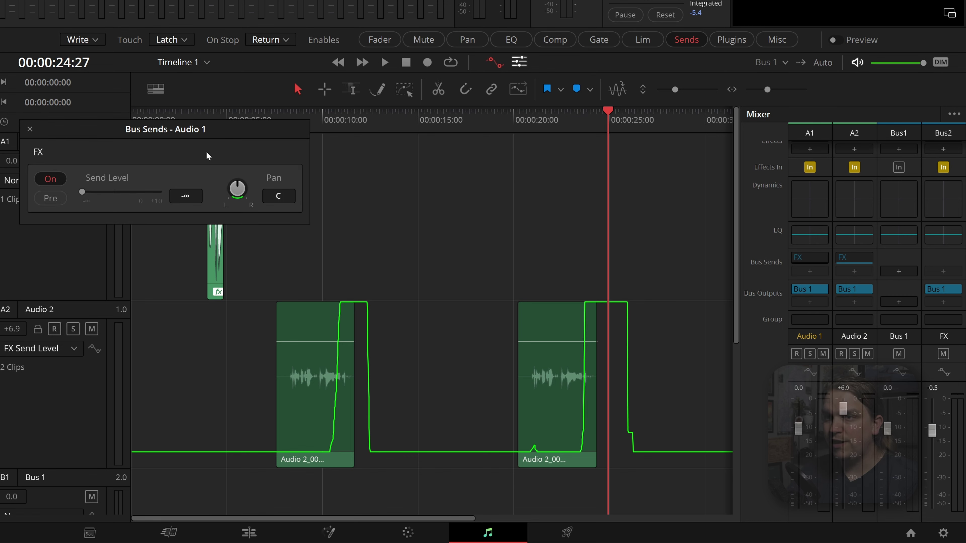
{"action": "left_click", "coordinate": [198, 128]}
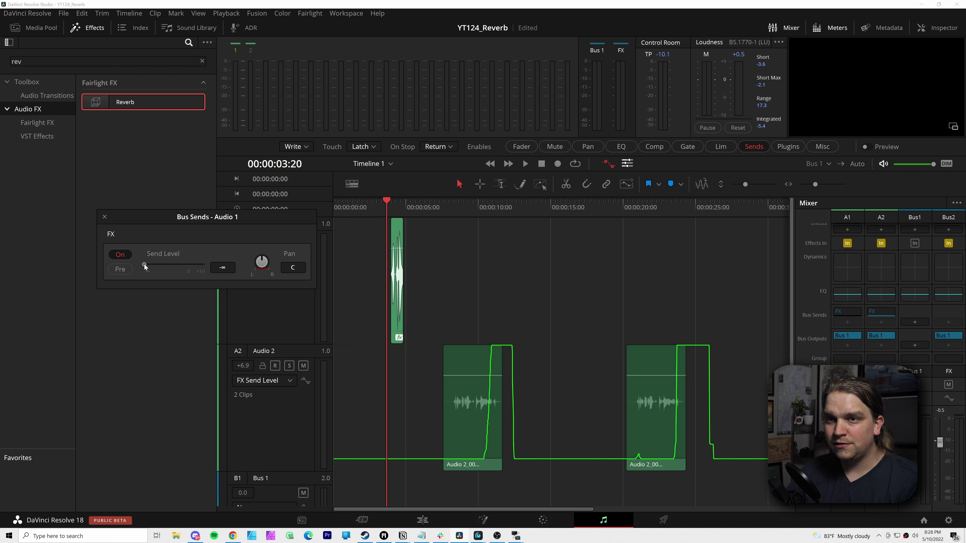
{"action": "left_click_drag", "start_coordinate": [145, 265], "coordinate": [461, 282]}
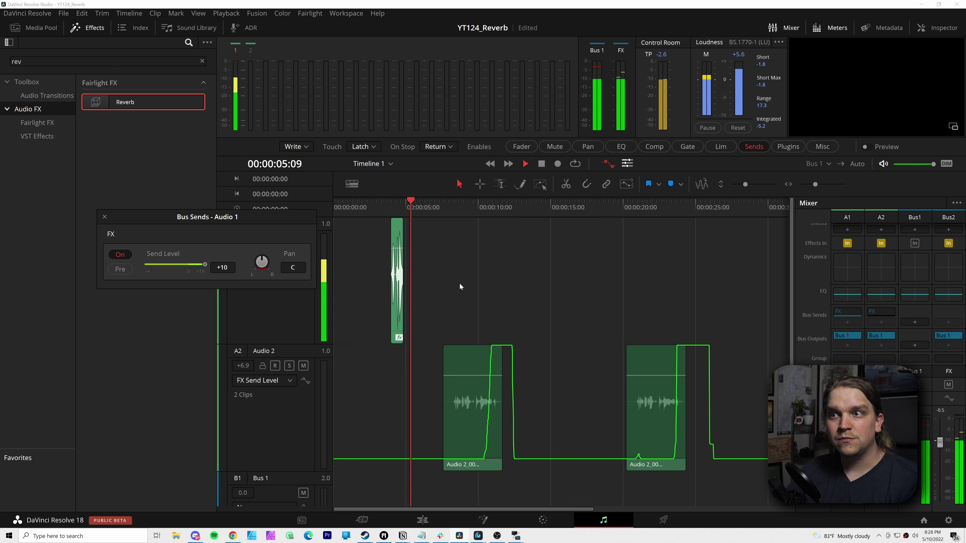
Stop after writing Audio 1's +10 FX send automation, then replay it to hear the reverb
{"action": "key", "text": "space"}
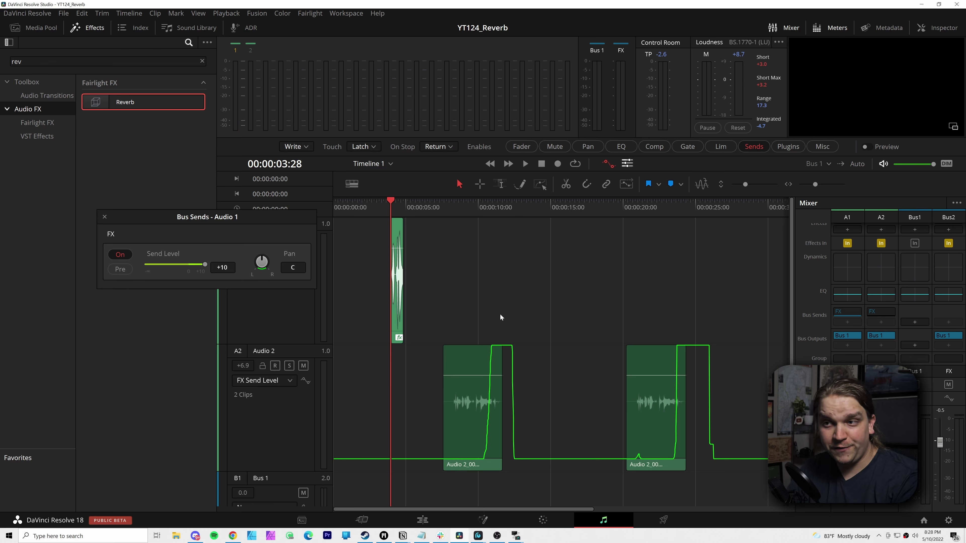
{"action": "key", "text": "space"}
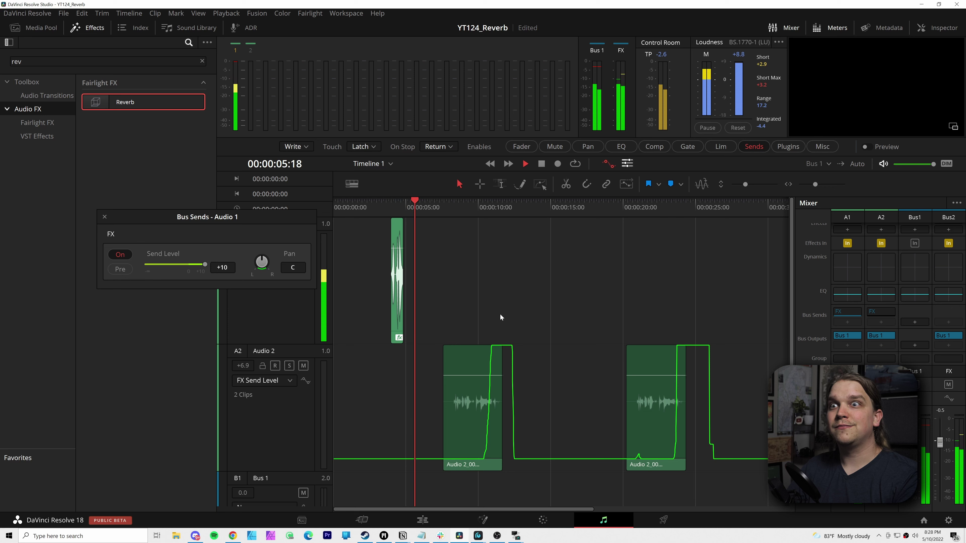
{"action": "key", "text": "space"}
Shift the Audio 1 clip slightly later on its track and play it back, send automation left in place
{"action": "left_click_drag", "start_coordinate": [234, 221], "coordinate": [227, 313]}
{"action": "scroll", "coordinate": [476, 286], "scroll_direction": "up", "scroll_amount": 3}
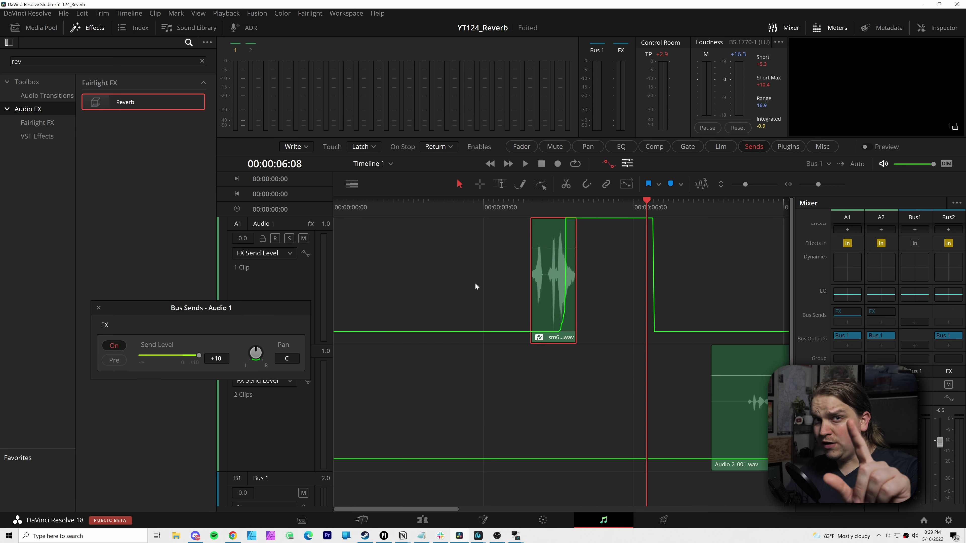
{"action": "left_click", "coordinate": [512, 208]}
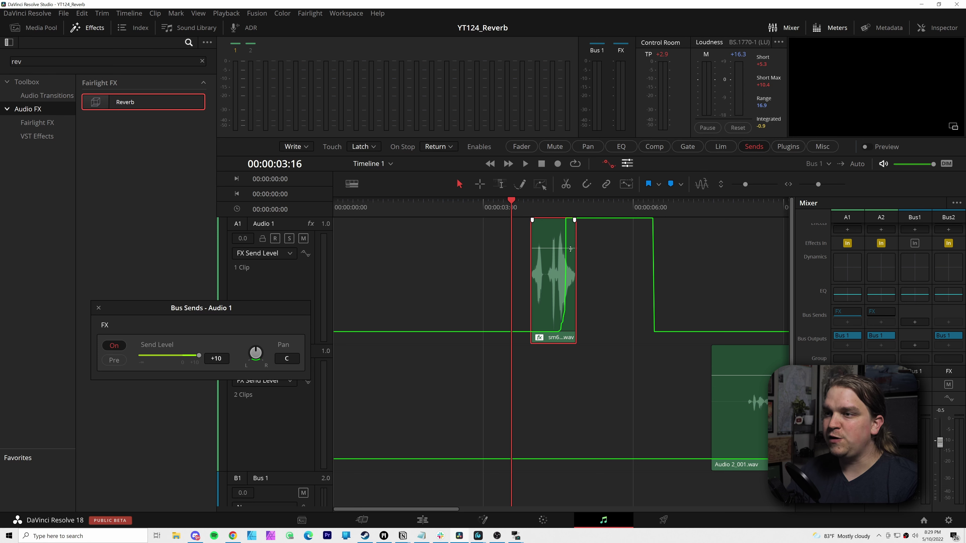
{"action": "scroll", "coordinate": [567, 291], "scroll_direction": "up", "scroll_amount": 3}
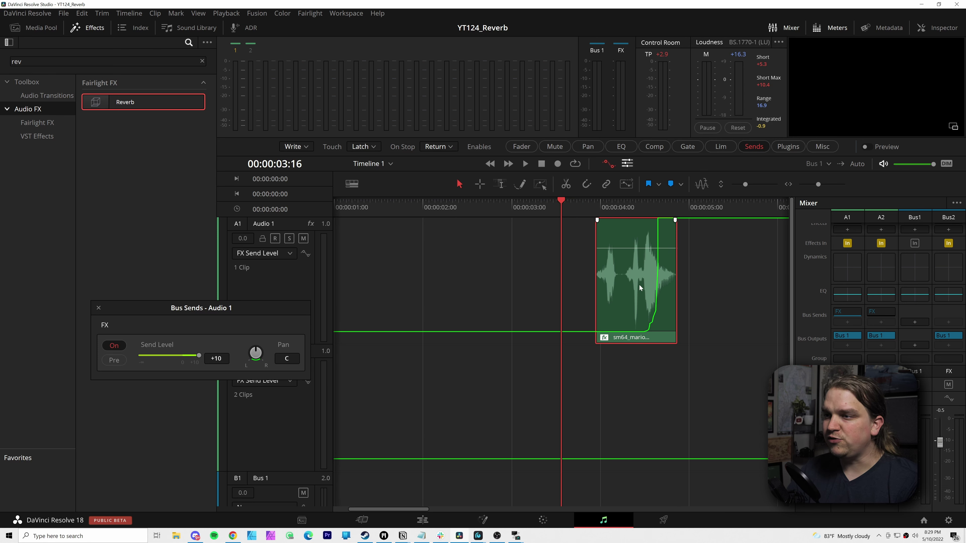
{"action": "scroll", "coordinate": [639, 284], "scroll_direction": "right", "scroll_amount": 3}
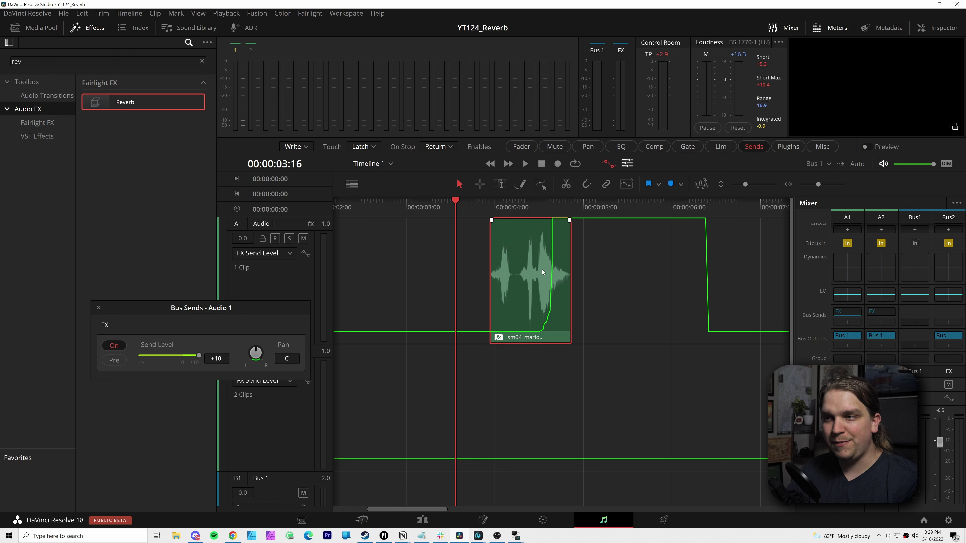
{"action": "left_click_drag", "start_coordinate": [542, 269], "coordinate": [548, 303]}
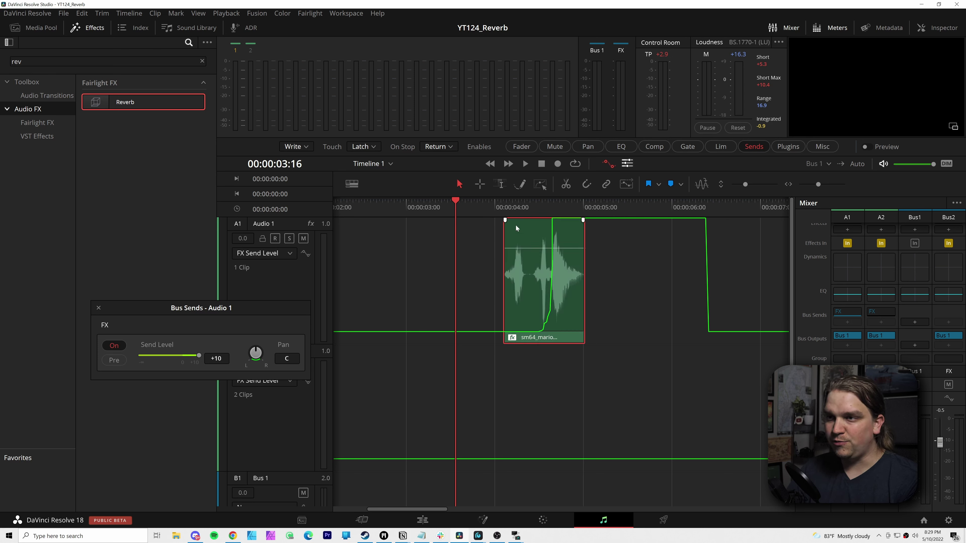
{"action": "key", "text": "space"}
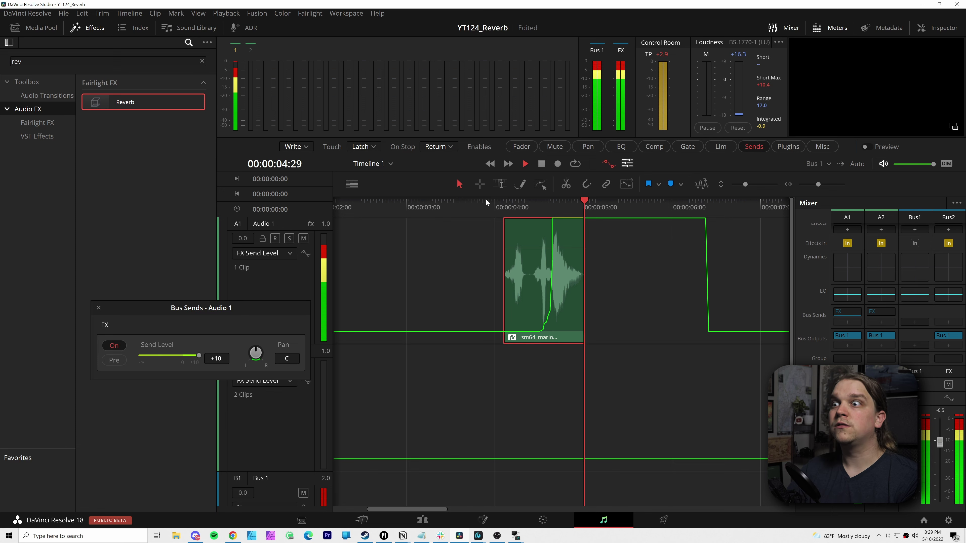
Stop playback and move the Audio 1 clip earlier to about three seconds, its FX send ramp following
{"action": "key", "text": "space"}
{"action": "left_click", "coordinate": [518, 206]}
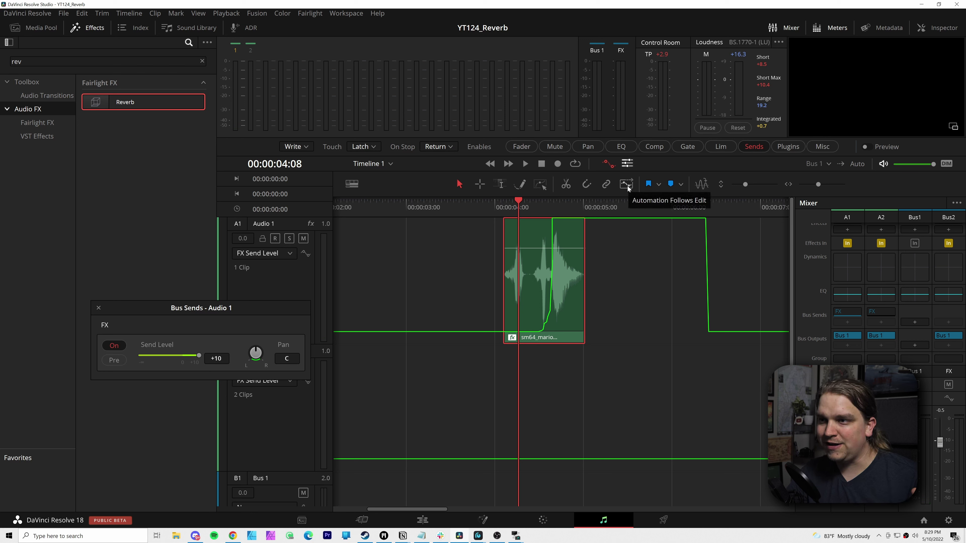
{"action": "left_click_drag", "start_coordinate": [564, 301], "coordinate": [449, 282]}
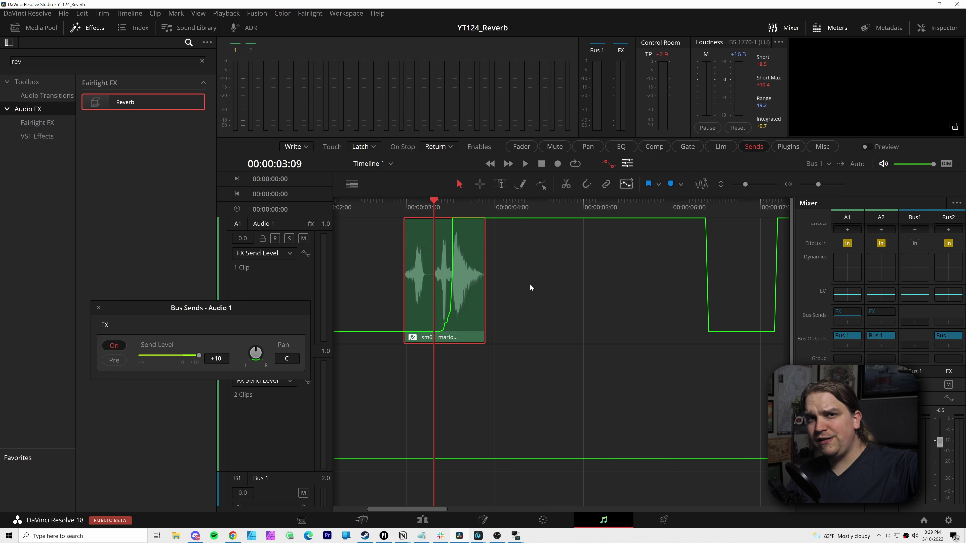